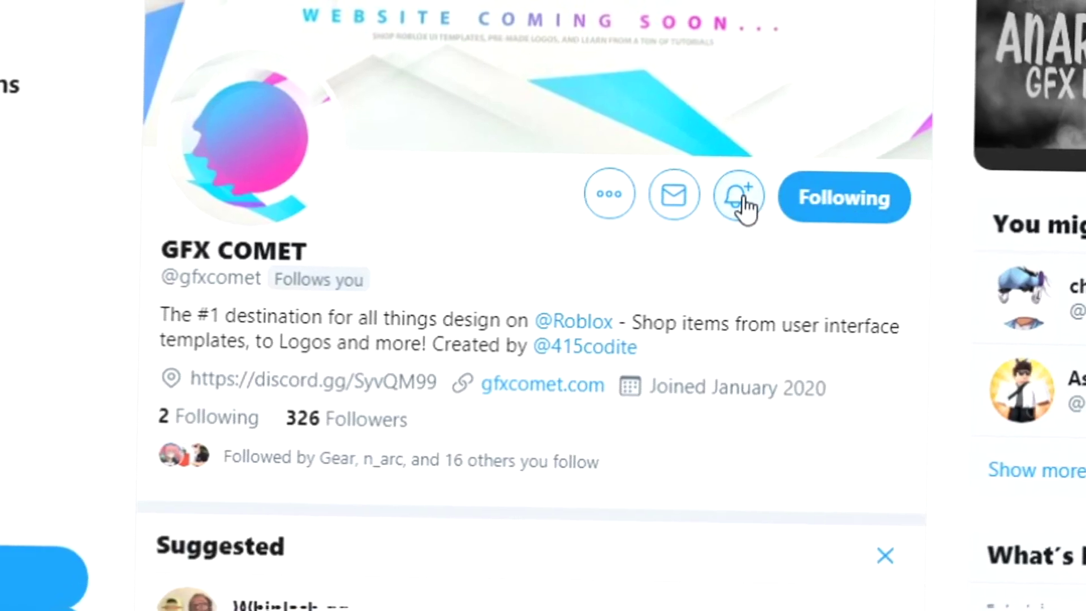
{"action": "left_click", "coordinate": [727, 211]}
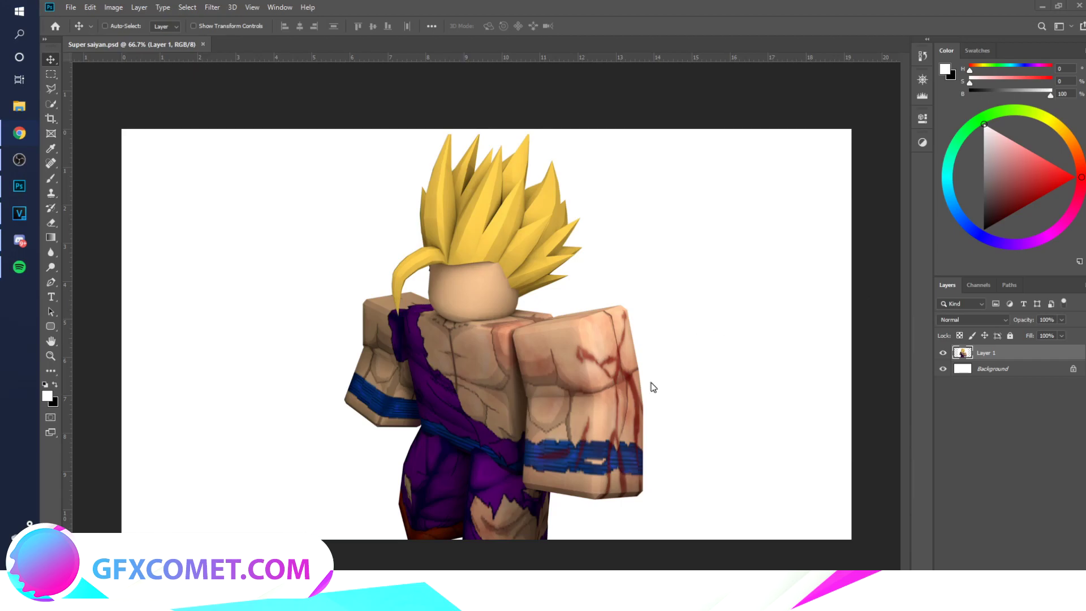
Step: Paste the anime lake-and-hills landscape and position it behind the character so it fills the canvas
{"action": "key", "text": "ctrl+v"}
{"action": "left_click_drag", "start_coordinate": [715, 336], "coordinate": [811, 326]}
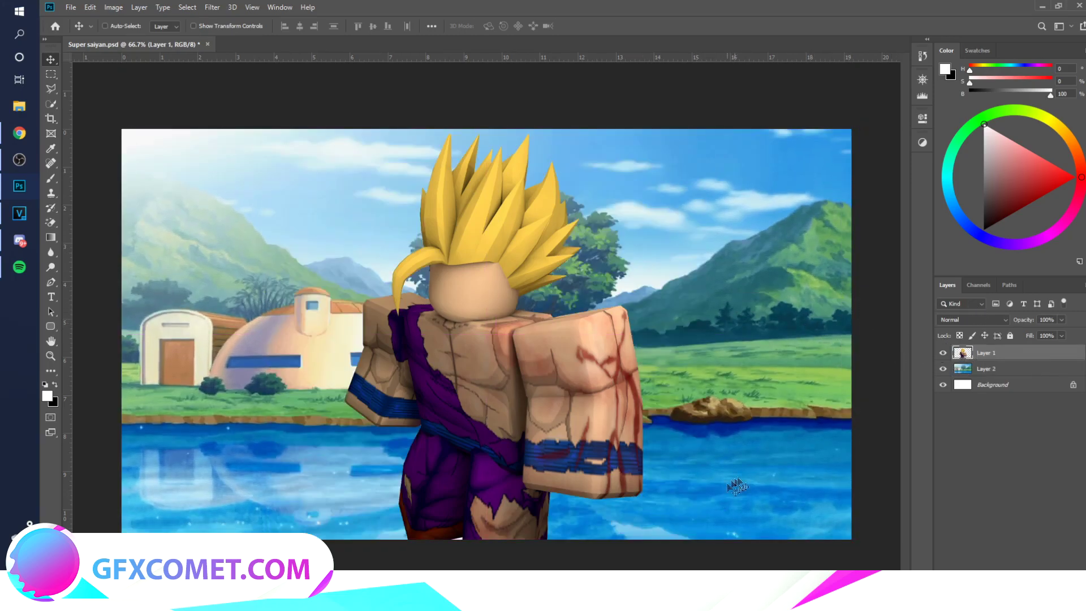
Step: Add Bevel & Emboss to the character layer with a 147 px size and Overlay for both highlight and shadow modes
{"action": "left_click", "coordinate": [955, 151]}
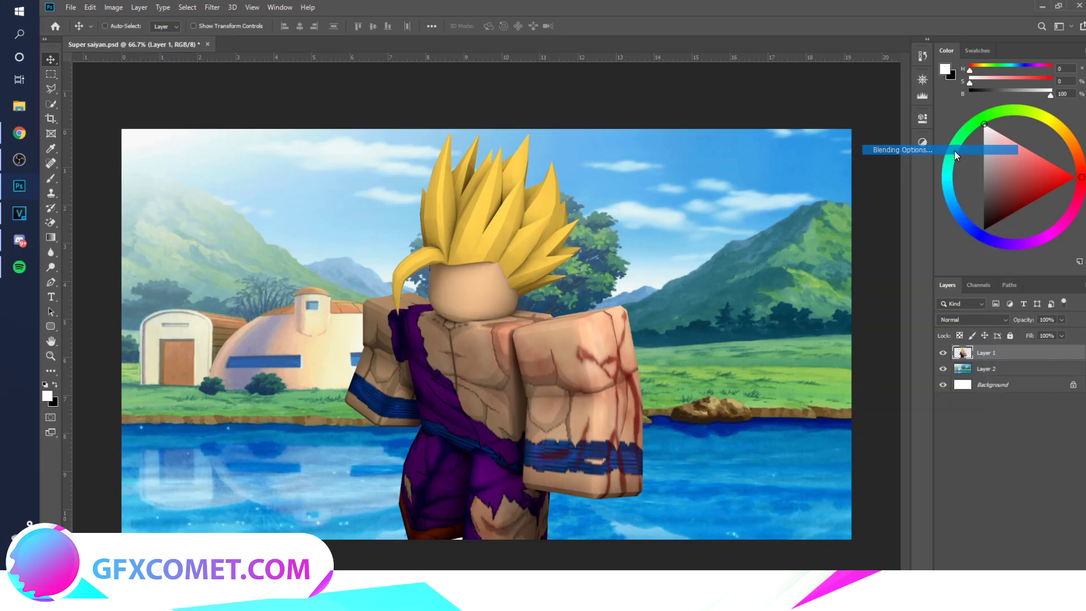
{"action": "left_click", "coordinate": [693, 175]}
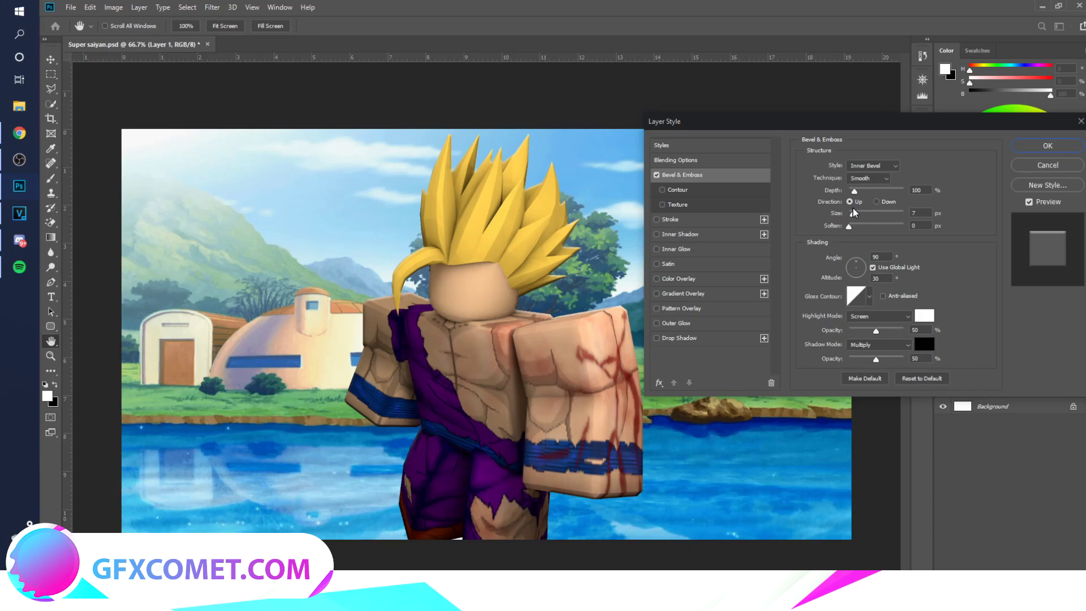
{"action": "left_click_drag", "start_coordinate": [856, 213], "coordinate": [874, 214]}
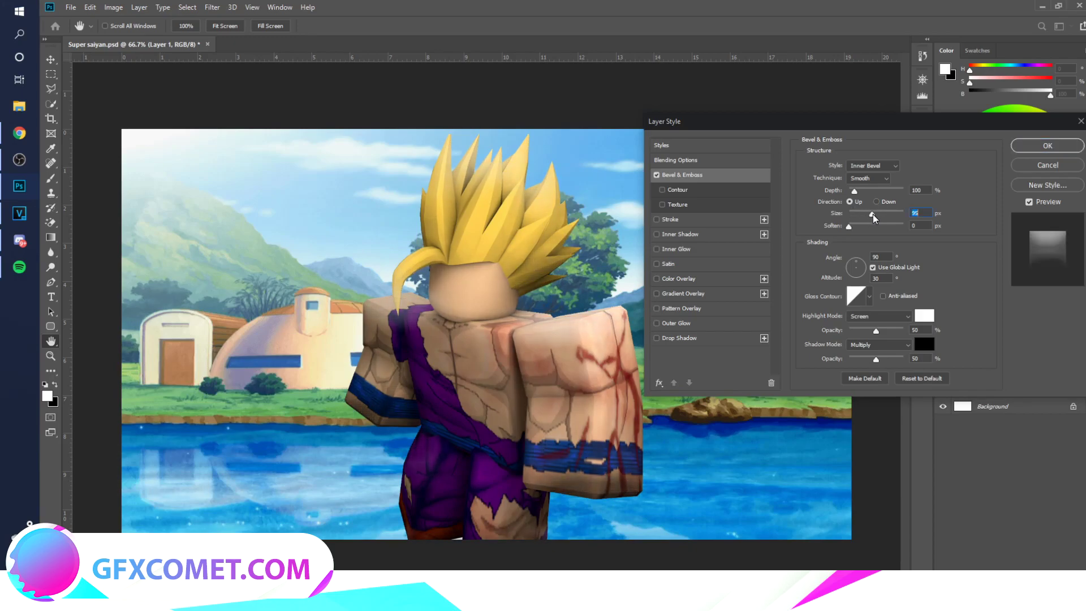
{"action": "left_click_drag", "start_coordinate": [874, 215], "coordinate": [886, 218]}
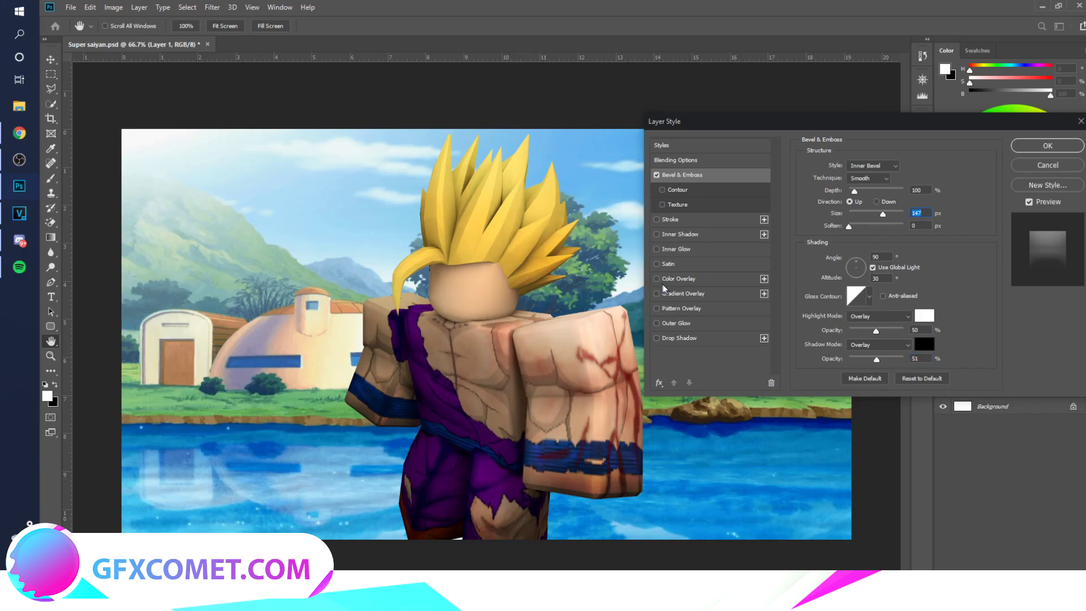
Step: Add a white Inner Glow to the character layer at 21 px, Overlay mode and 100% opacity, and apply the layer style
{"action": "left_click", "coordinate": [685, 249]}
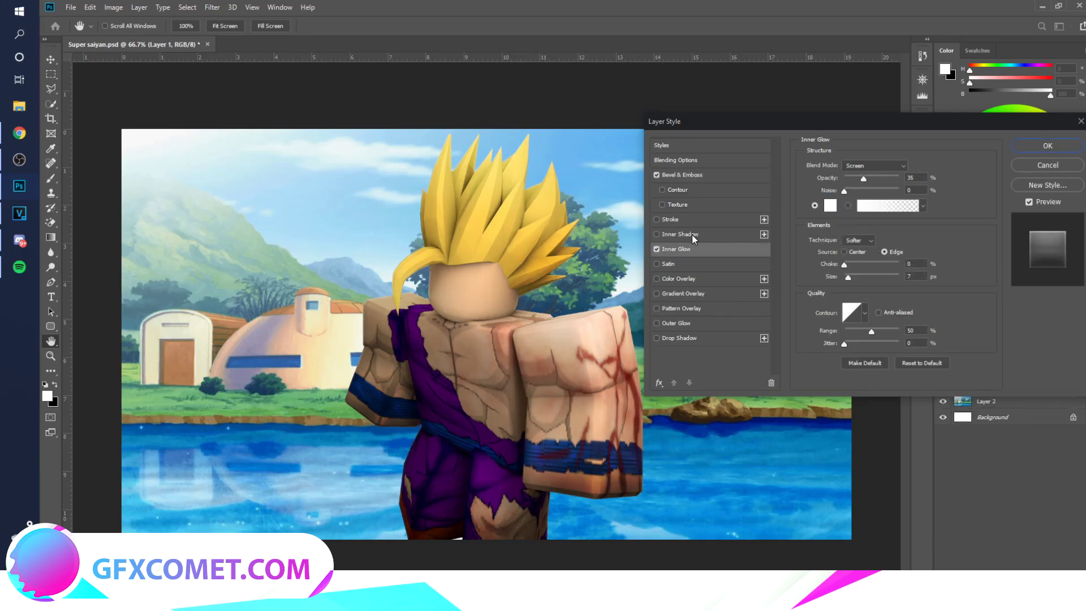
{"action": "left_click_drag", "start_coordinate": [846, 277], "coordinate": [852, 277]}
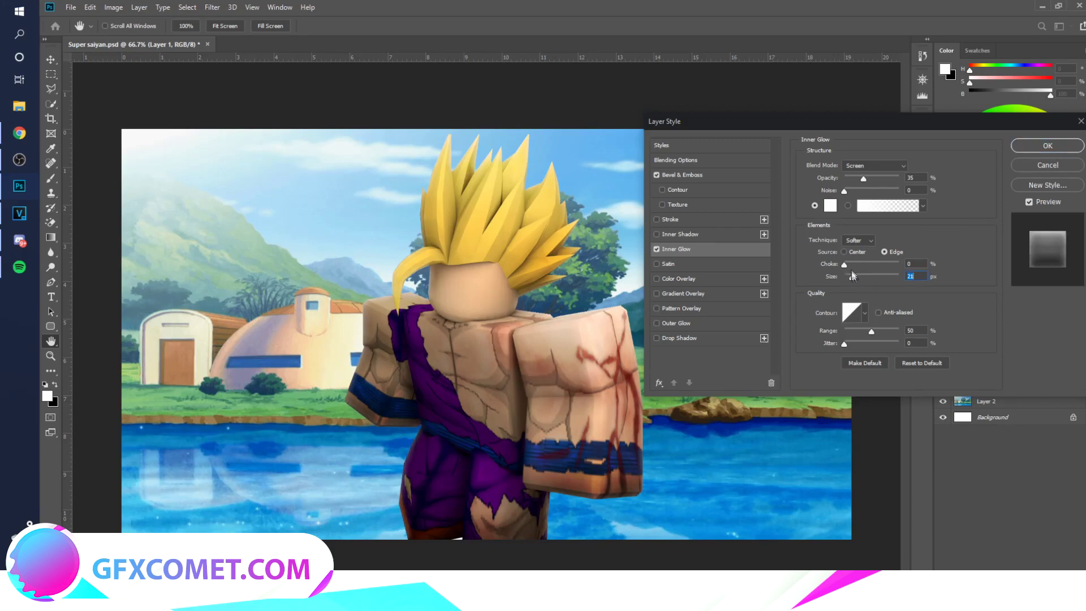
{"action": "left_click", "coordinate": [879, 166]}
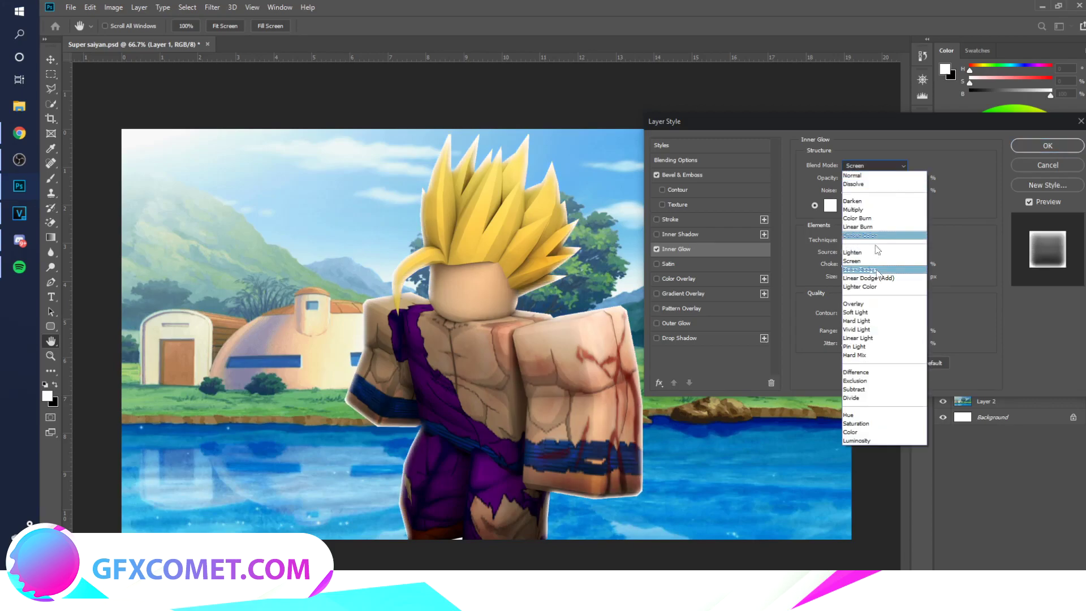
{"action": "left_click", "coordinate": [877, 303]}
{"action": "mouse_move", "coordinate": [898, 179]}
{"action": "left_mouse_down"}
{"action": "mouse_move", "coordinate": [887, 181]}
{"action": "mouse_move", "coordinate": [901, 182]}
{"action": "left_mouse_up"}
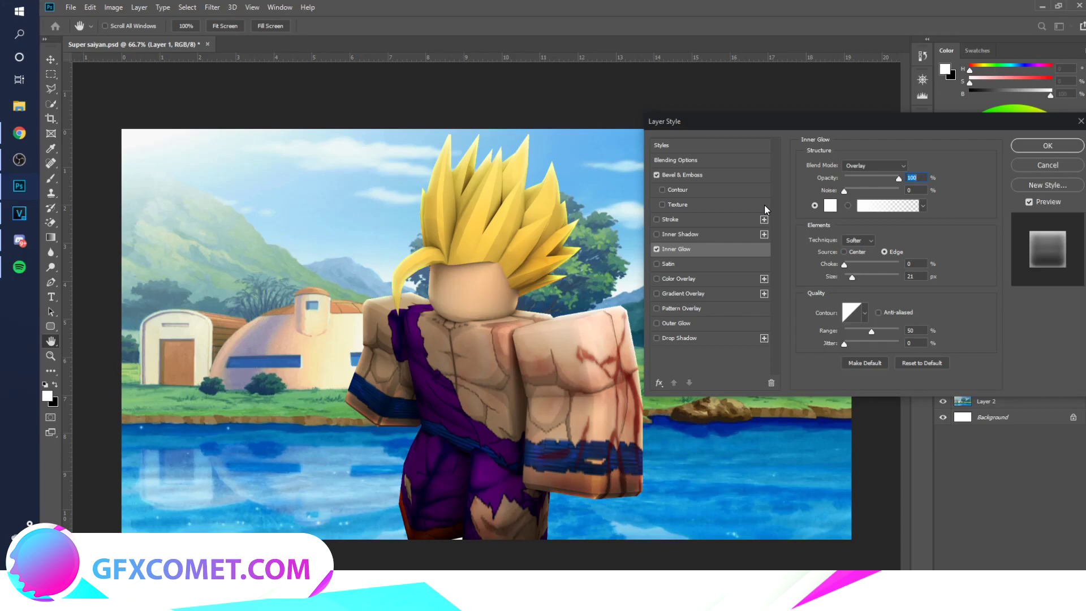
{"action": "left_click", "coordinate": [657, 250]}
{"action": "left_click", "coordinate": [657, 250]}
{"action": "left_click", "coordinate": [1063, 151]}
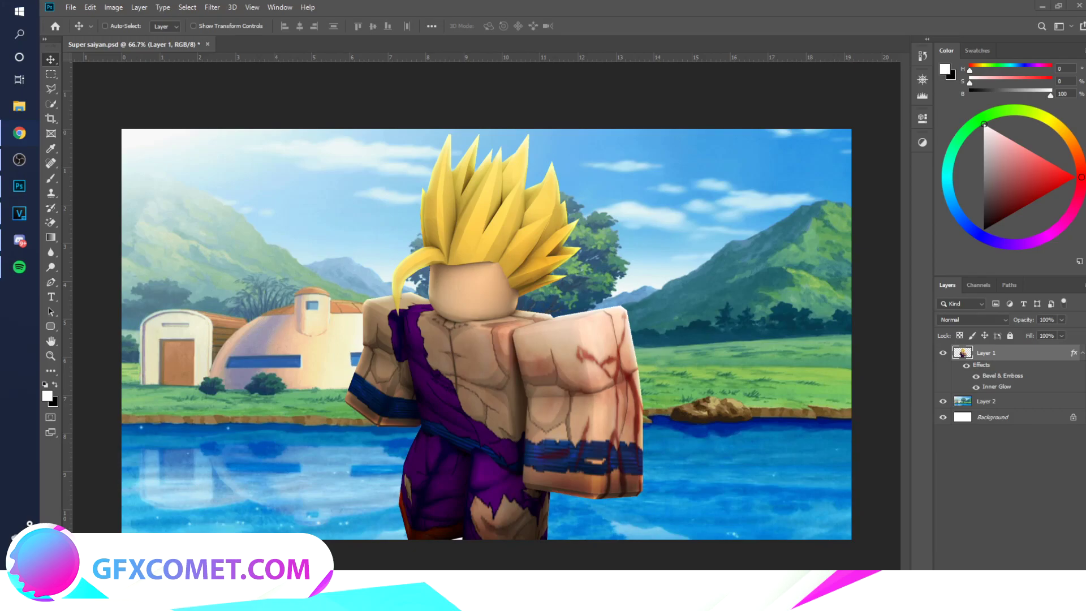
Step: Place the spiky yellow aura image over the character and reposition it
{"action": "left_click_drag", "start_coordinate": [881, 502], "coordinate": [654, 364]}
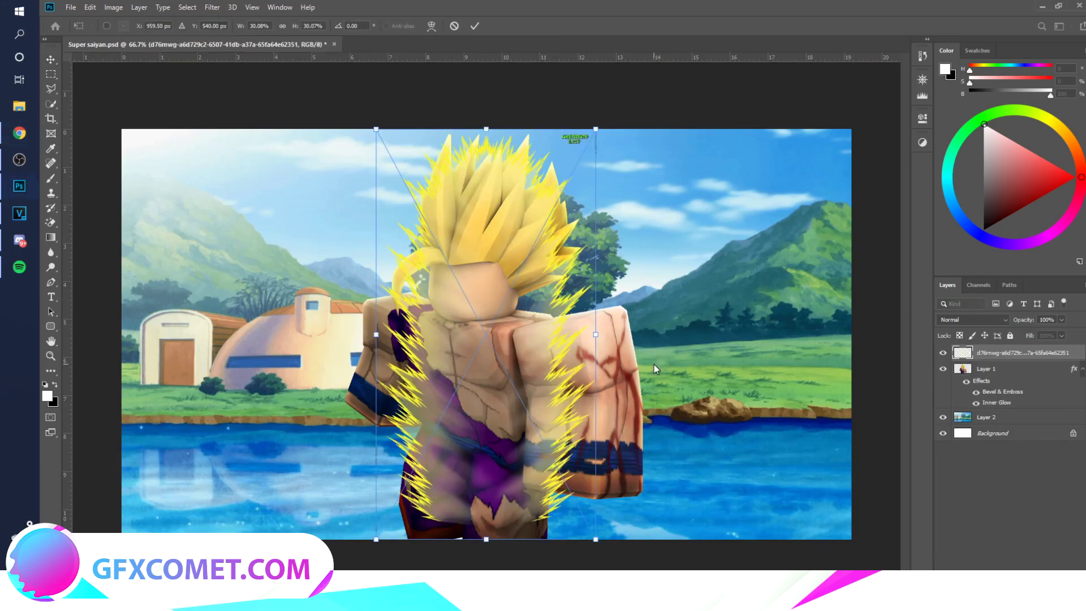
{"action": "key", "text": "Return"}
{"action": "left_click_drag", "start_coordinate": [583, 332], "coordinate": [610, 338]}
Step: Rasterize the placed aura image and erase the green watermark text near its top
{"action": "key", "text": "e"}
{"action": "left_click", "coordinate": [626, 160]}
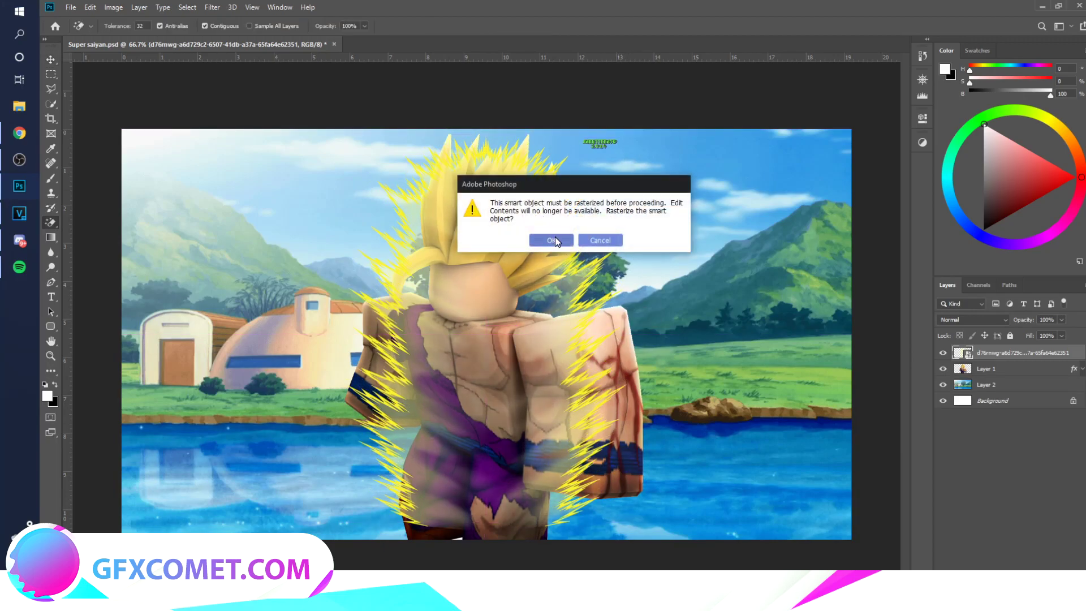
{"action": "left_click", "coordinate": [551, 241]}
{"action": "key", "text": "shift+e"}
{"action": "left_click_drag", "start_coordinate": [583, 242], "coordinate": [609, 271]}
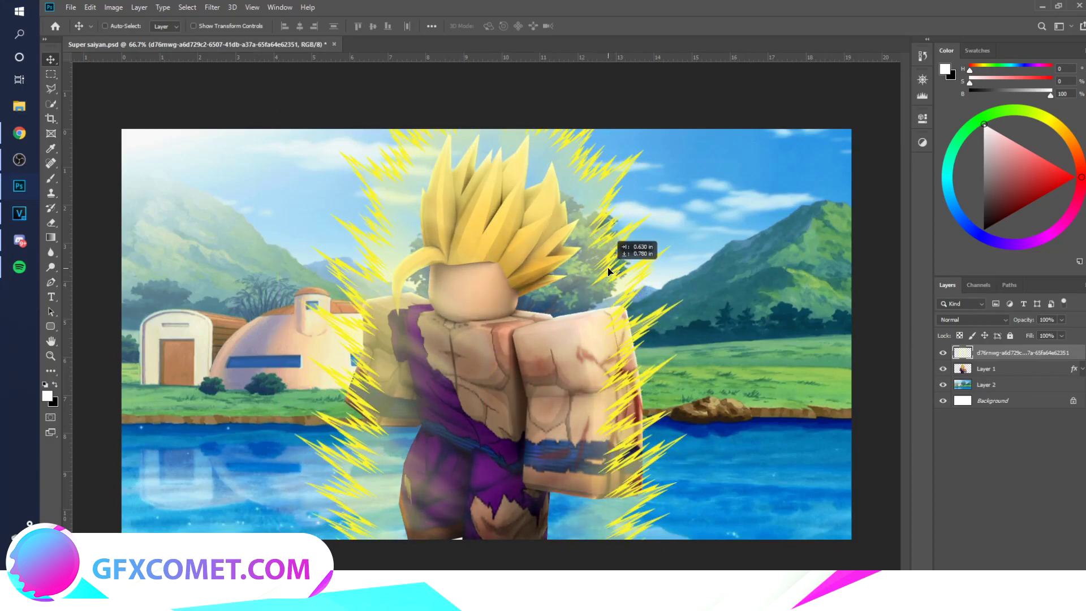
Step: Scale up the aura so its yellow spikes surround the whole character
{"action": "key", "text": "ctrl+t"}
{"action": "mouse_move", "coordinate": [688, 364]}
{"action": "left_mouse_down"}
{"action": "mouse_move", "coordinate": [775, 365]}
{"action": "mouse_move", "coordinate": [685, 370]}
{"action": "left_mouse_up"}
{"action": "key", "text": "Return"}
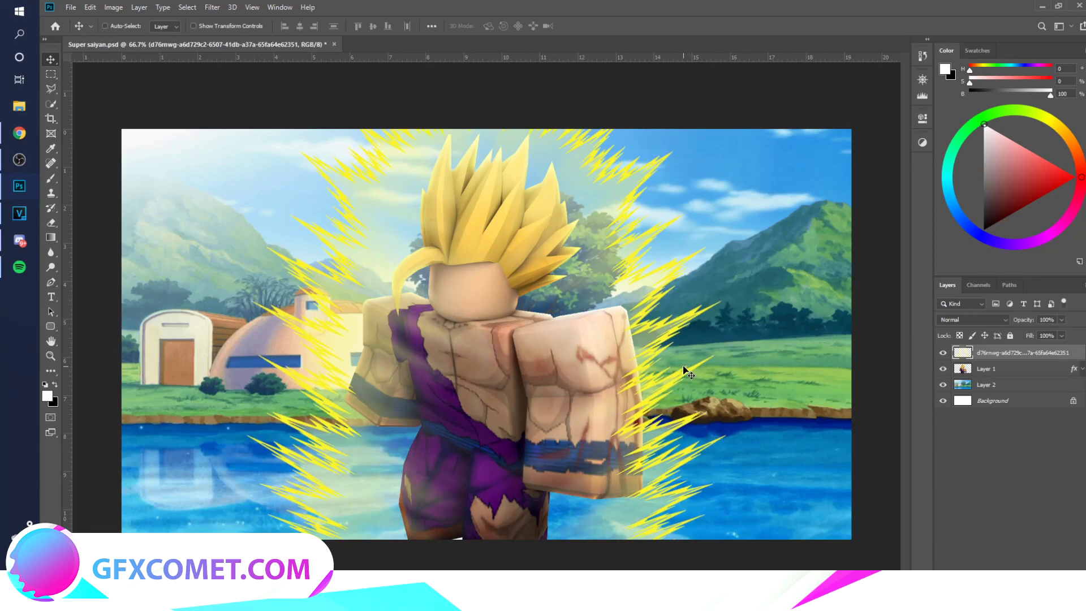
{"action": "left_click", "coordinate": [972, 319]}
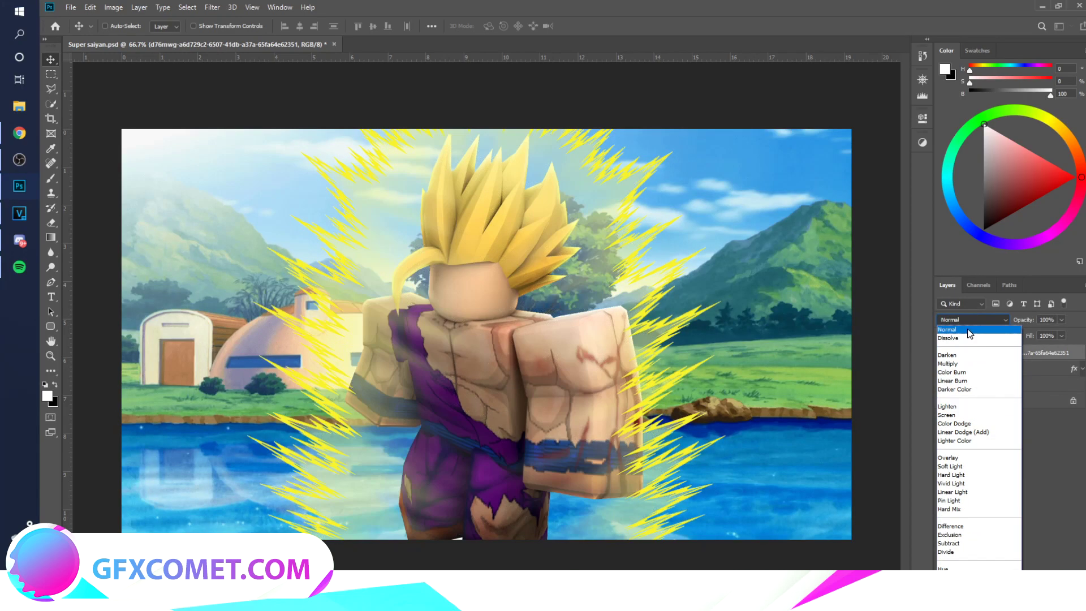
{"action": "left_click", "coordinate": [965, 433]}
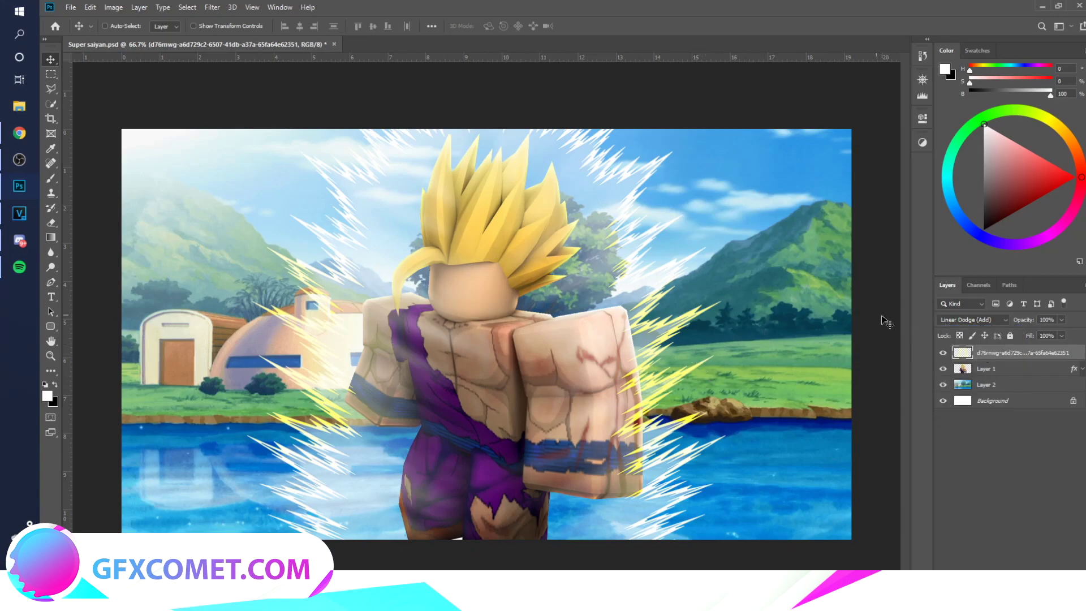
{"action": "key", "text": "ctrl+z"}
Step: Duplicate the aura layer, set the copy's blend mode to Linear Dodge (Add), and compare the result with the copy hidden
{"action": "key", "text": "ctrl+j"}
{"action": "left_click", "coordinate": [961, 318]}
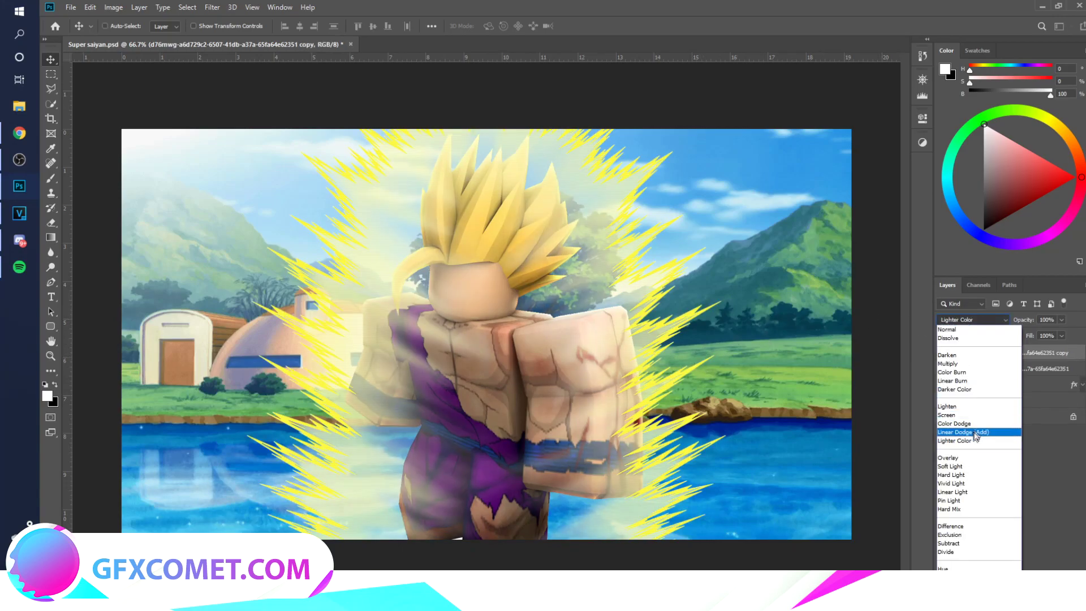
{"action": "left_click", "coordinate": [974, 433]}
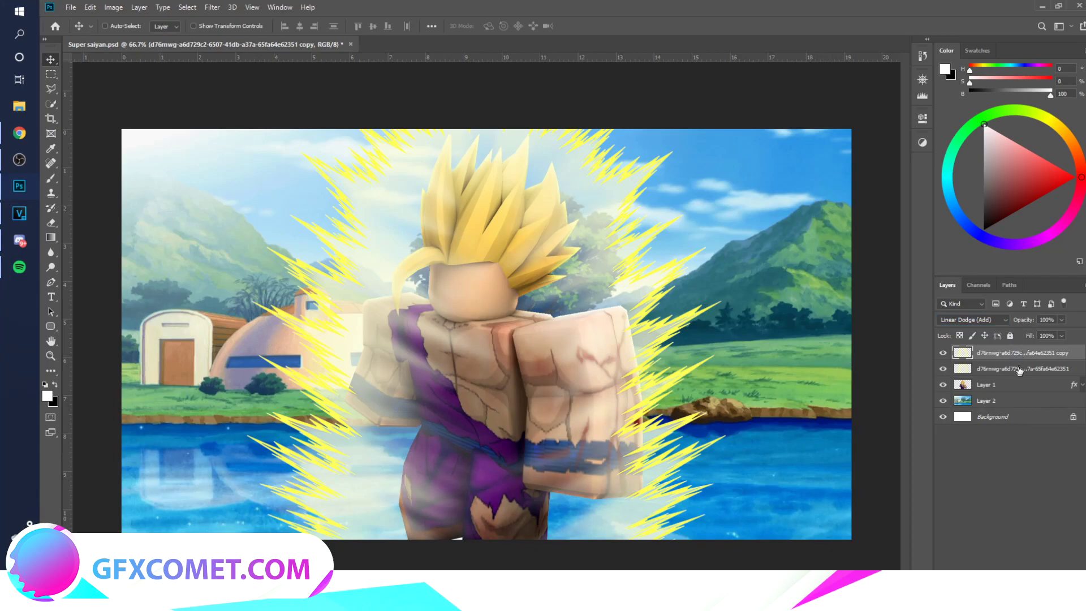
{"action": "left_click", "coordinate": [943, 353]}
{"action": "left_click", "coordinate": [943, 352]}
Step: Duplicate the original aura layer beneath itself and apply a Gaussian Blur with a 52.4 px radius to the new copy
{"action": "left_click", "coordinate": [943, 368]}
{"action": "left_click", "coordinate": [943, 368]}
{"action": "left_click", "coordinate": [996, 369]}
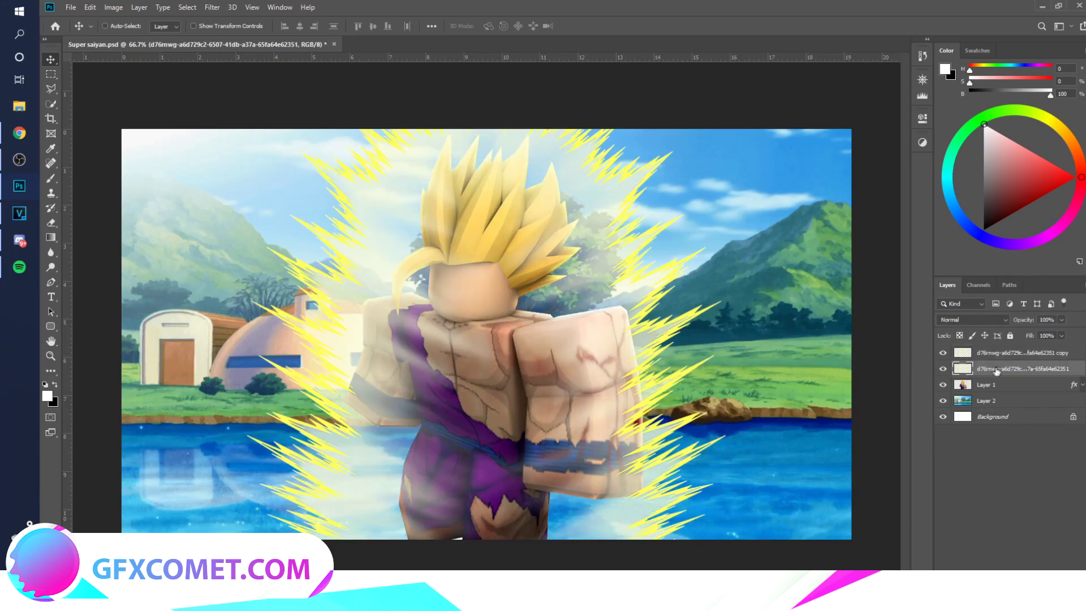
{"action": "left_click_drag", "start_coordinate": [993, 373], "coordinate": [991, 386]}
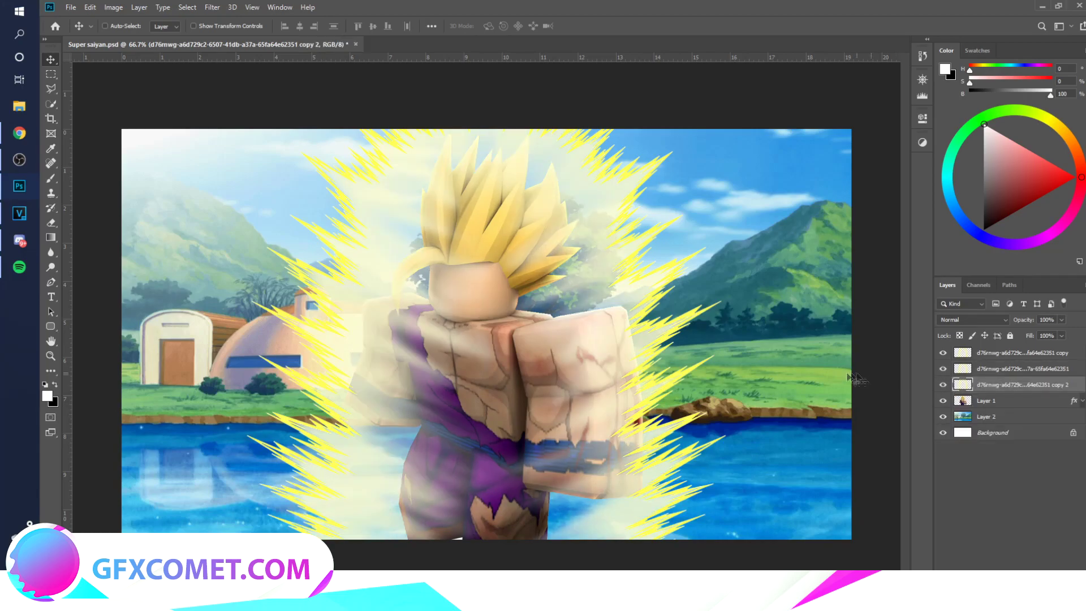
{"action": "left_click", "coordinate": [218, 8]}
{"action": "mouse_move", "coordinate": [308, 138]}
{"action": "left_click", "coordinate": [385, 180]}
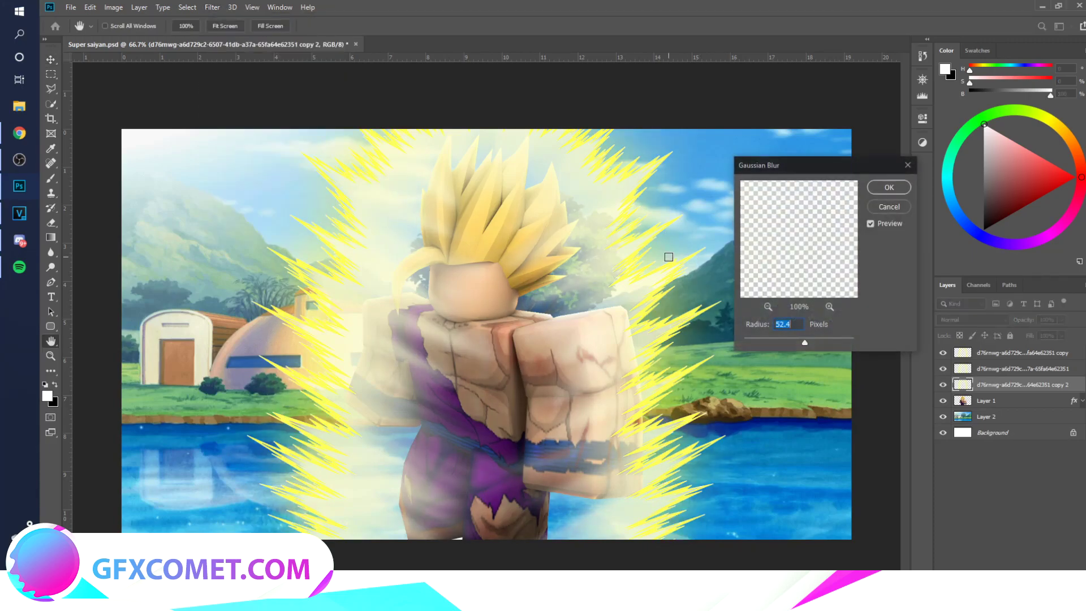
{"action": "key", "text": "Return"}
Step: Move the blurred aura copy to the top of the layer stack, set it to Overlay and reduce its opacity
{"action": "left_click_drag", "start_coordinate": [1012, 385], "coordinate": [1009, 347]}
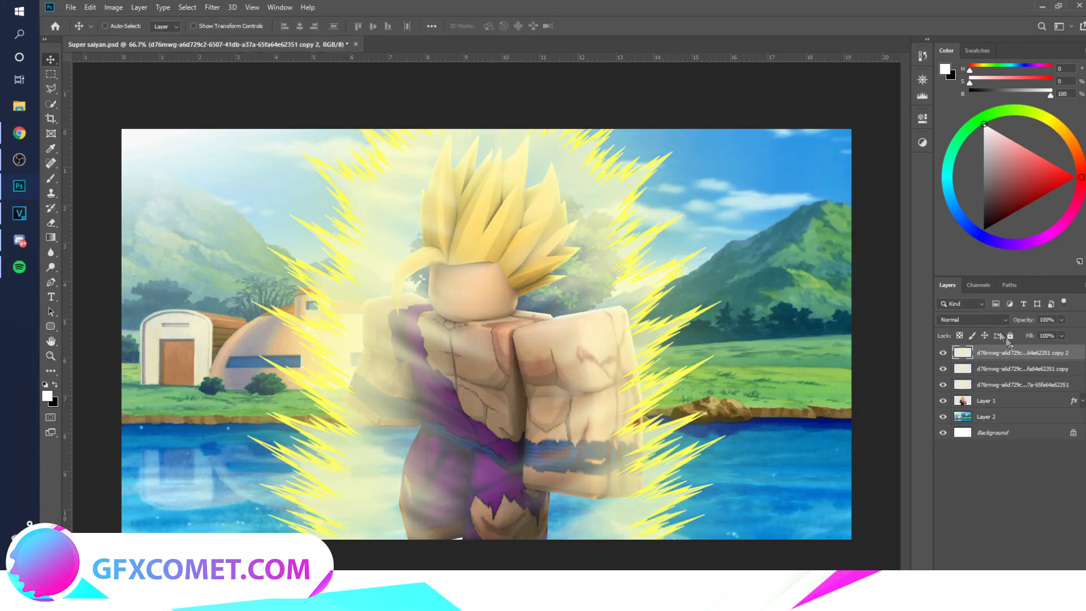
{"action": "left_click", "coordinate": [986, 321]}
{"action": "left_click", "coordinate": [968, 459]}
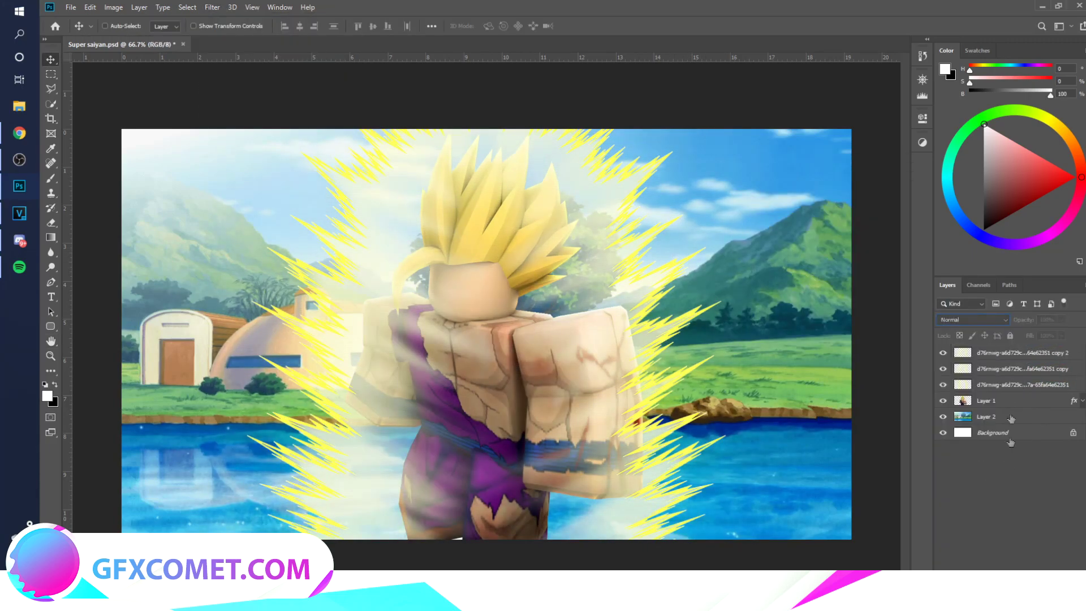
{"action": "left_click_drag", "start_coordinate": [1036, 320], "coordinate": [986, 332]}
Step: Duplicate the blurred Overlay aura layer and set the duplicate's opacity to 46%
{"action": "left_click", "coordinate": [1006, 356], "text": "ctrl"}
{"action": "left_click", "coordinate": [1006, 355]}
{"action": "key", "text": "ctrl+j"}
{"action": "left_click_drag", "start_coordinate": [1018, 322], "coordinate": [779, 360]}
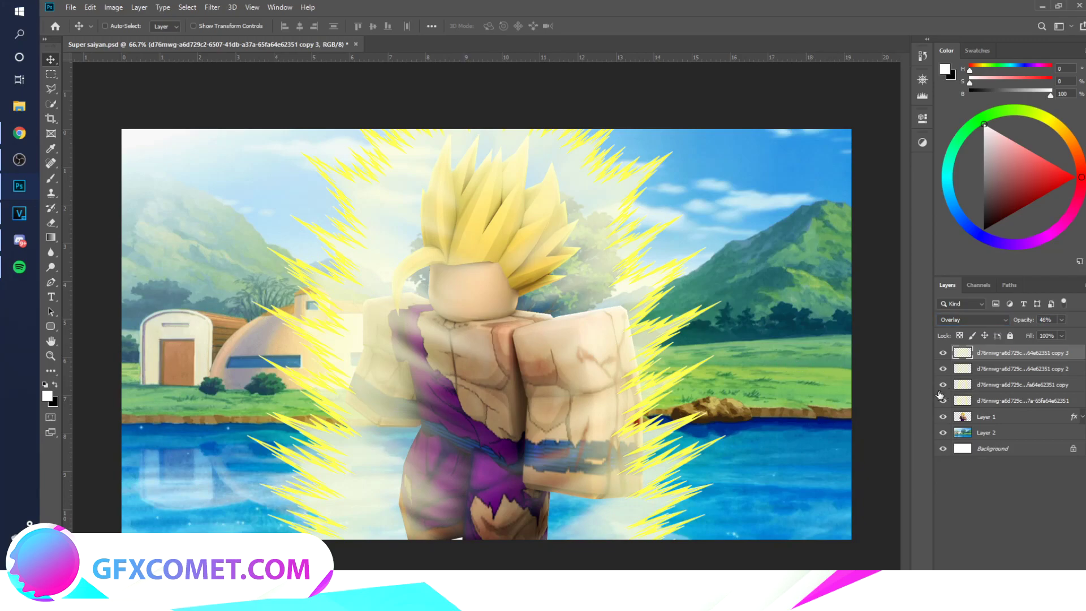
Step: Soften the spikes of the original aura layer with a blur and add a new empty layer on top
{"action": "left_click", "coordinate": [942, 400]}
{"action": "left_click", "coordinate": [942, 400]}
{"action": "left_click", "coordinate": [1013, 400]}
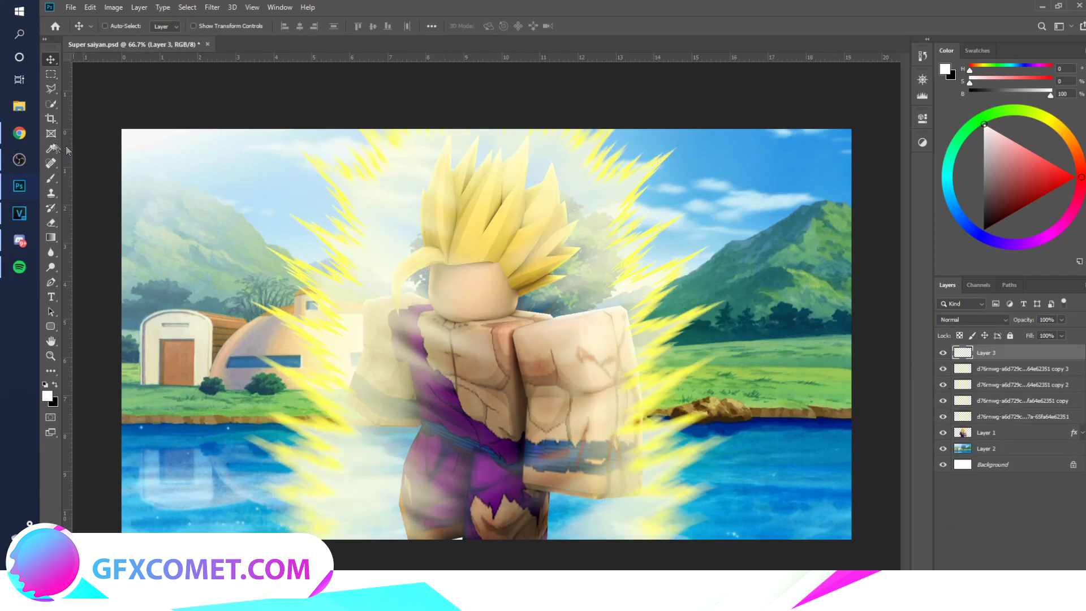
Step: Sample the bright yellow of the aura as the foreground color and switch to the Brush tool
{"action": "key", "text": "i"}
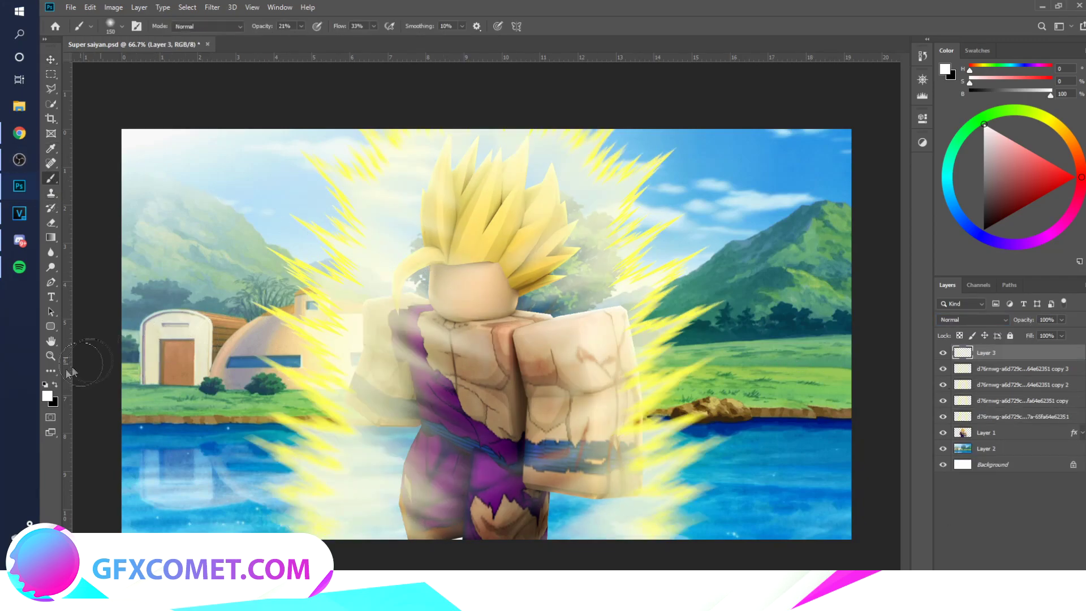
{"action": "left_click", "coordinate": [48, 396]}
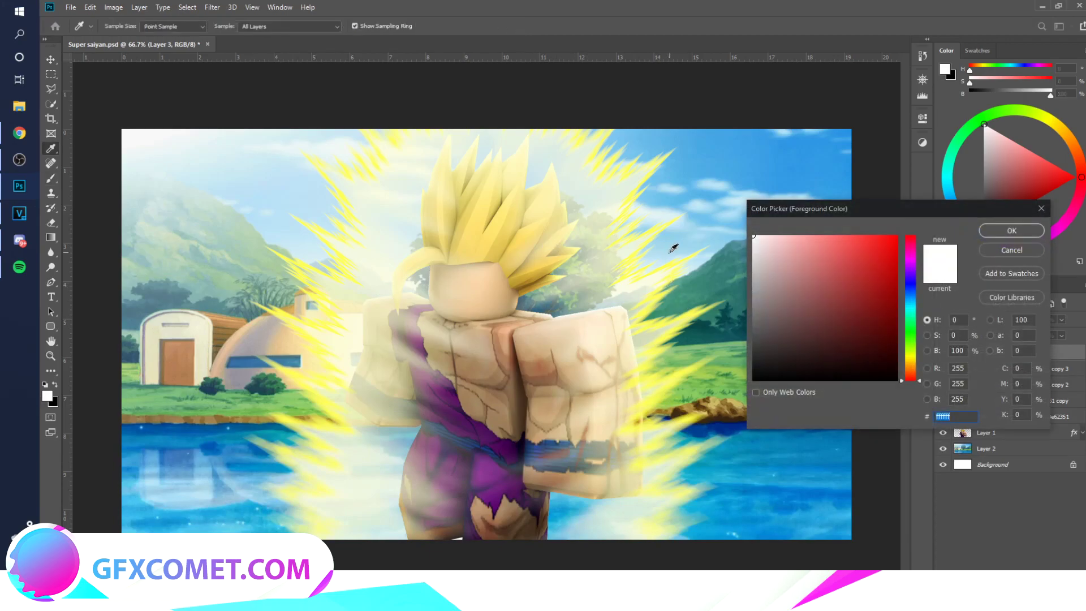
{"action": "left_click", "coordinate": [653, 232]}
{"action": "left_click", "coordinate": [991, 232]}
{"action": "key", "text": "b"}
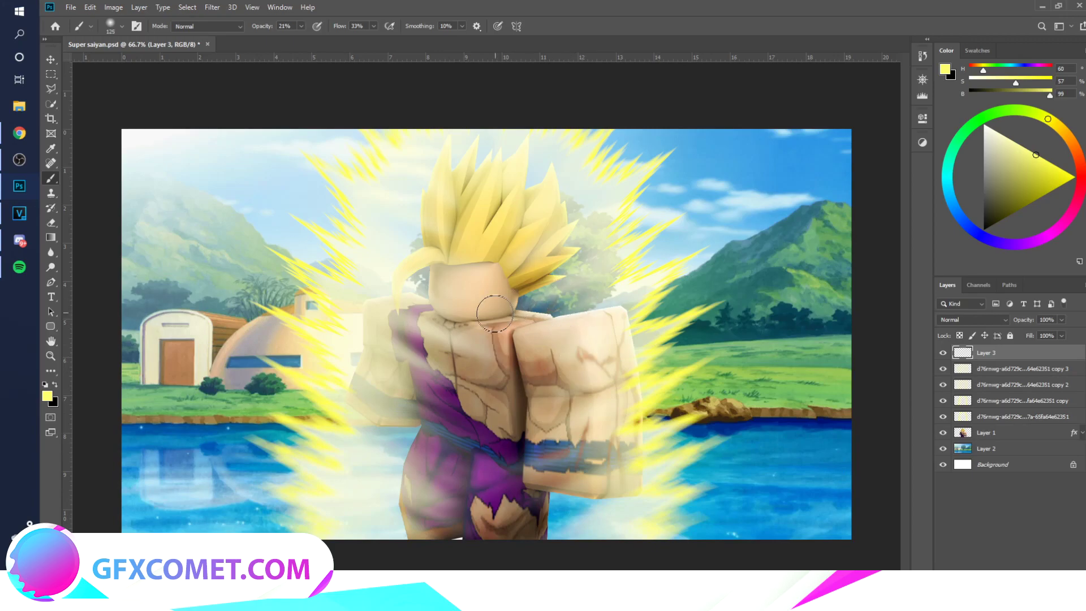
Step: Paint a soft yellow glow over the character on the new layer with an enlarged brush at adjusted opacity
{"action": "key", "text": "bracketright"}
{"action": "key", "text": "bracketright"}
{"action": "left_click_drag", "start_coordinate": [258, 26], "coordinate": [274, 31]}
{"action": "key", "text": "bracketright"}
{"action": "mouse_move", "coordinate": [495, 330]}
{"action": "left_mouse_down"}
{"action": "mouse_move", "coordinate": [598, 337]}
{"action": "mouse_move", "coordinate": [615, 381]}
{"action": "mouse_move", "coordinate": [622, 444]}
{"action": "mouse_move", "coordinate": [535, 496]}
{"action": "mouse_move", "coordinate": [426, 479]}
{"action": "mouse_move", "coordinate": [441, 461]}
{"action": "mouse_move", "coordinate": [376, 424]}
{"action": "mouse_move", "coordinate": [400, 303]}
{"action": "mouse_move", "coordinate": [489, 174]}
{"action": "mouse_move", "coordinate": [512, 198]}
{"action": "mouse_move", "coordinate": [484, 194]}
{"action": "mouse_move", "coordinate": [458, 283]}
{"action": "left_mouse_up"}
{"action": "key", "text": "bracketright"}
{"action": "key", "text": "v"}
Step: Set the painted yellow glow layer to Overlay blending at 34% opacity
{"action": "left_click", "coordinate": [996, 322]}
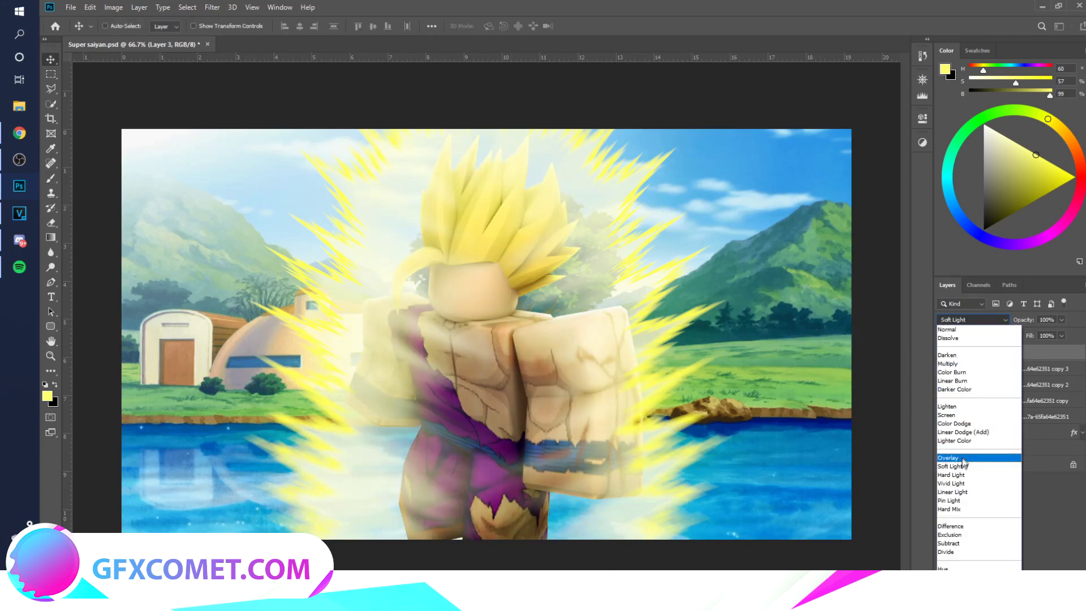
{"action": "left_click", "coordinate": [965, 457]}
{"action": "left_click", "coordinate": [994, 467]}
{"action": "left_click", "coordinate": [1022, 356]}
{"action": "left_click_drag", "start_coordinate": [1022, 319], "coordinate": [892, 335]}
Step: Duplicate the yellow glow layer, set the copy to Screen and lower its opacity to 1%
{"action": "key", "text": "ctrl+j"}
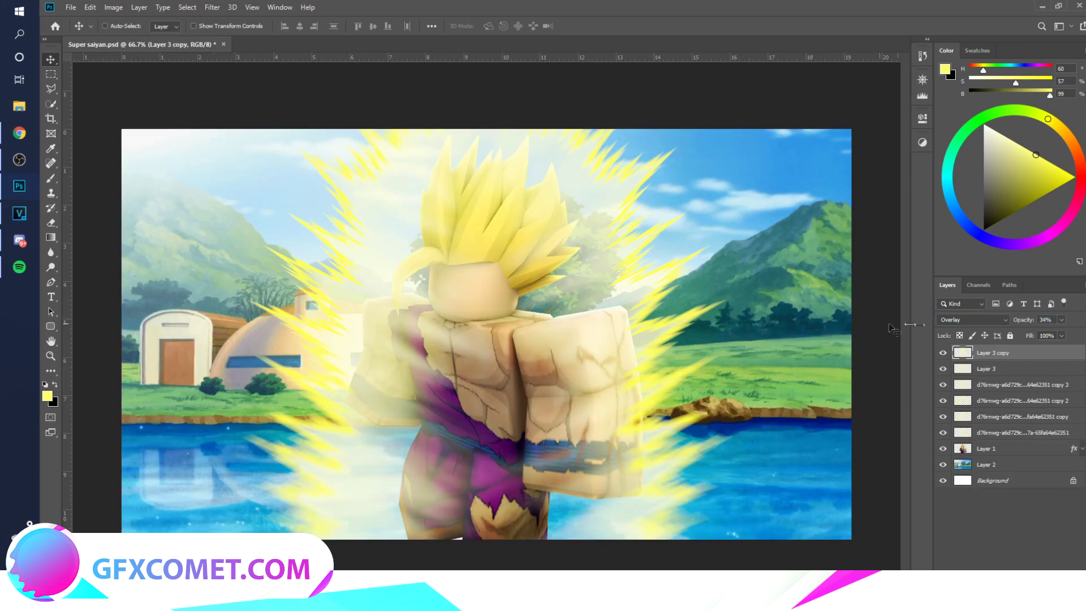
{"action": "left_click", "coordinate": [973, 320]}
{"action": "left_click", "coordinate": [962, 416]}
{"action": "left_click_drag", "start_coordinate": [1023, 320], "coordinate": [823, 333]}
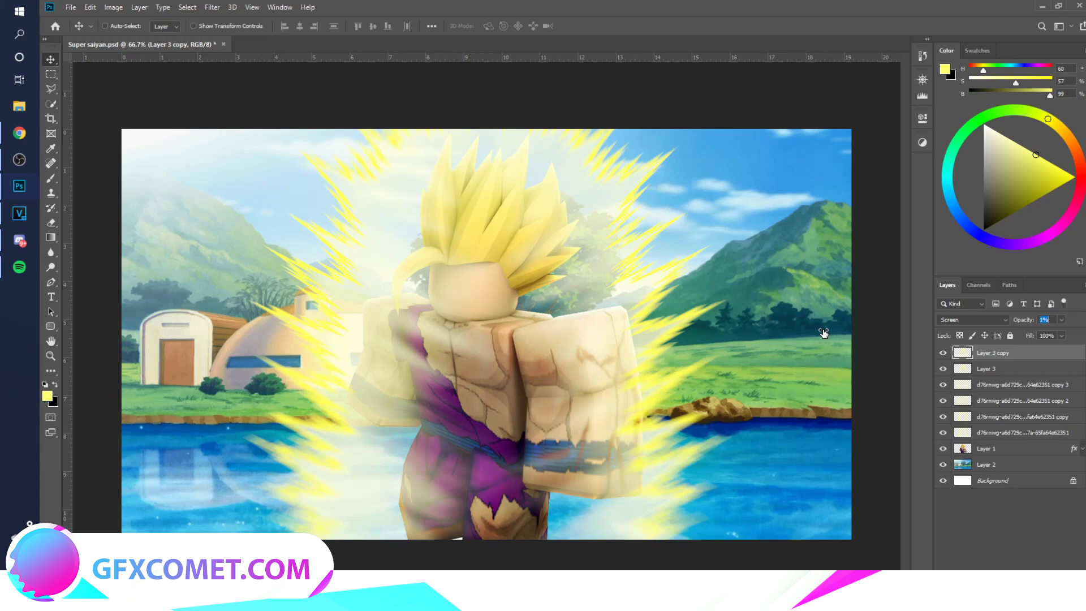
Step: Duplicate the landscape background layer
{"action": "left_click", "coordinate": [971, 468]}
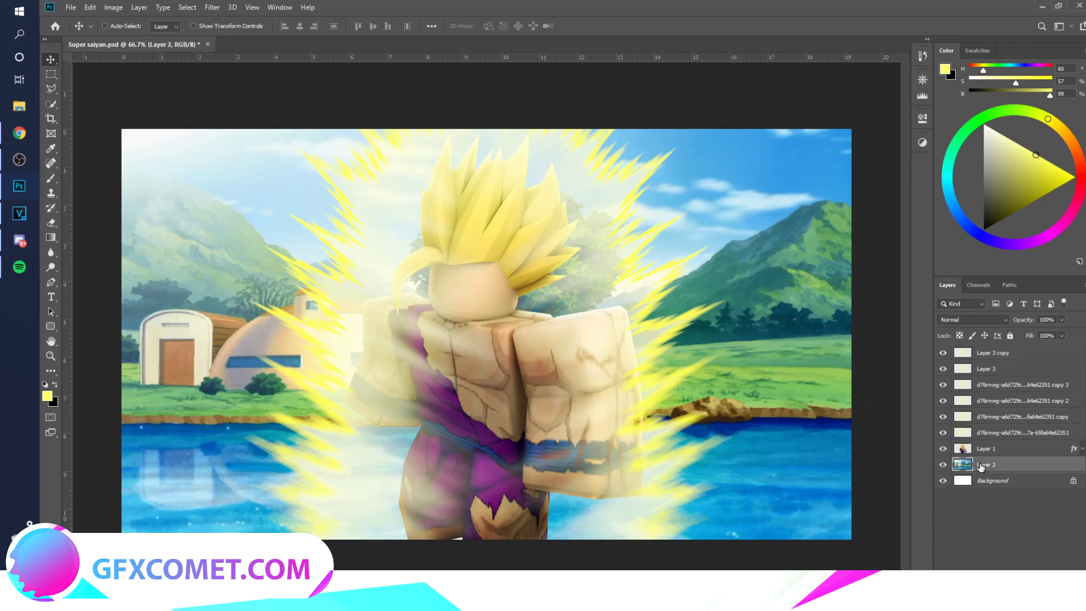
{"action": "key", "text": "ctrl+j"}
{"action": "left_click", "coordinate": [231, 8]}
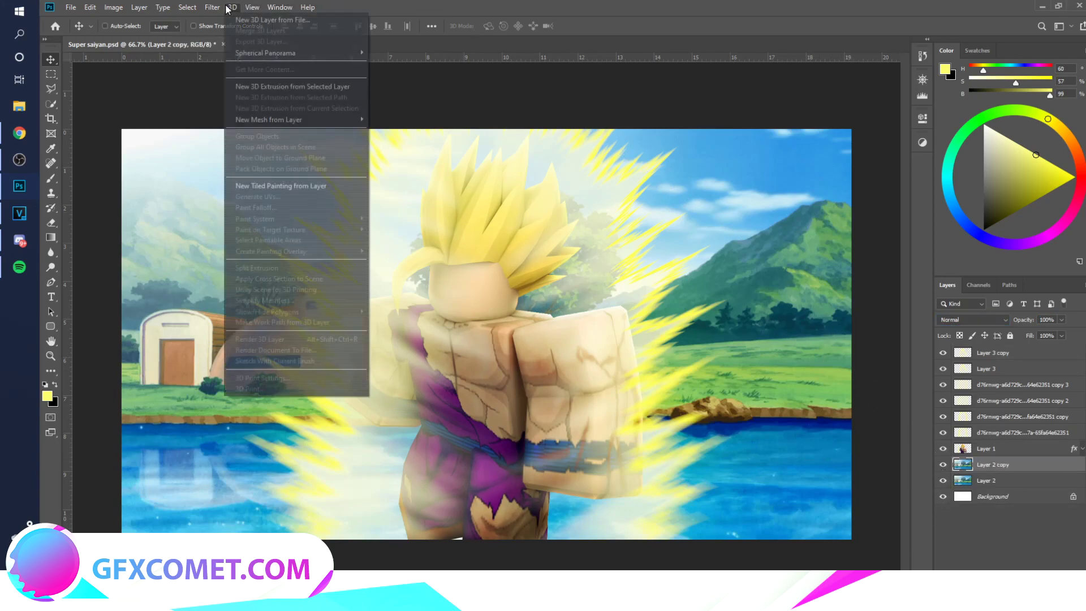
{"action": "left_click", "coordinate": [216, 20]}
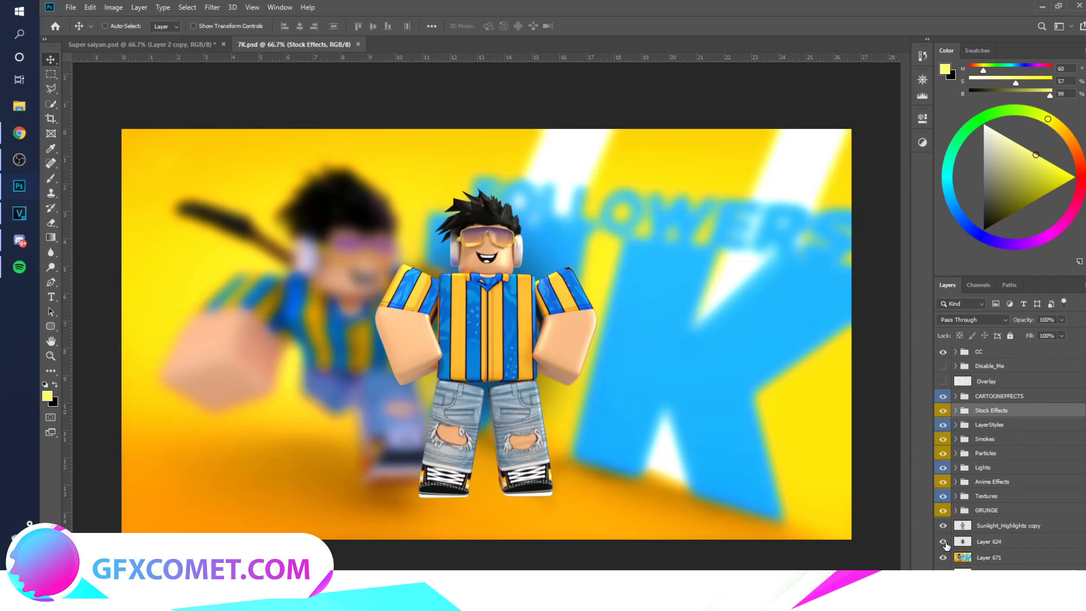
Step: In the 7K.psd GFX pack, hide the sample character and background layers and the CC group, briefly previewing the Disable_Me group
{"action": "left_click_drag", "start_coordinate": [943, 531], "coordinate": [943, 559]}
{"action": "left_click", "coordinate": [943, 382]}
{"action": "left_click", "coordinate": [943, 382]}
{"action": "left_click", "coordinate": [944, 366]}
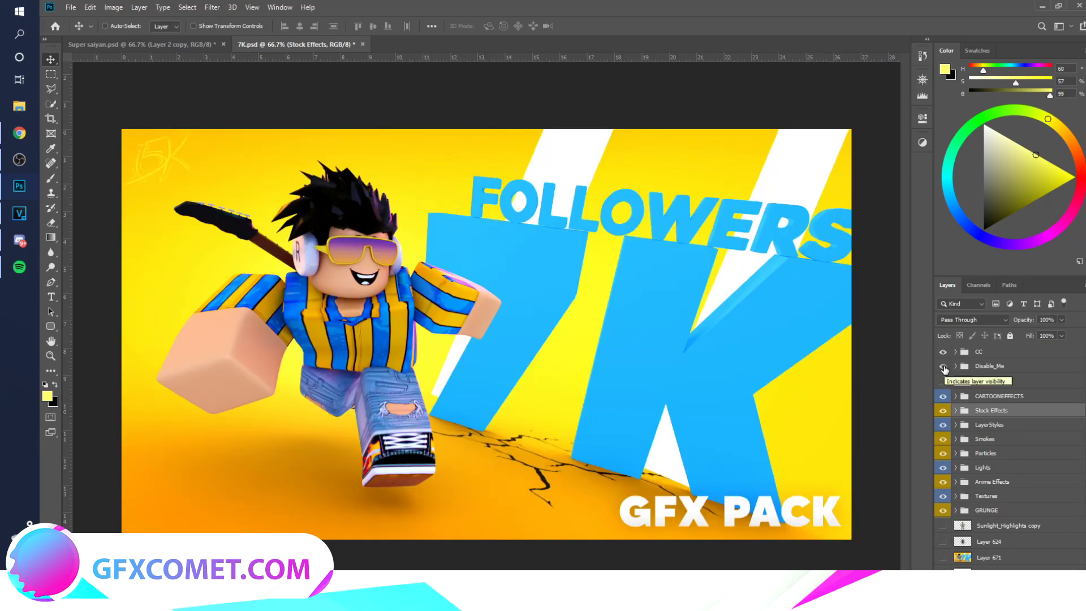
{"action": "left_click", "coordinate": [943, 367]}
{"action": "left_click", "coordinate": [943, 352]}
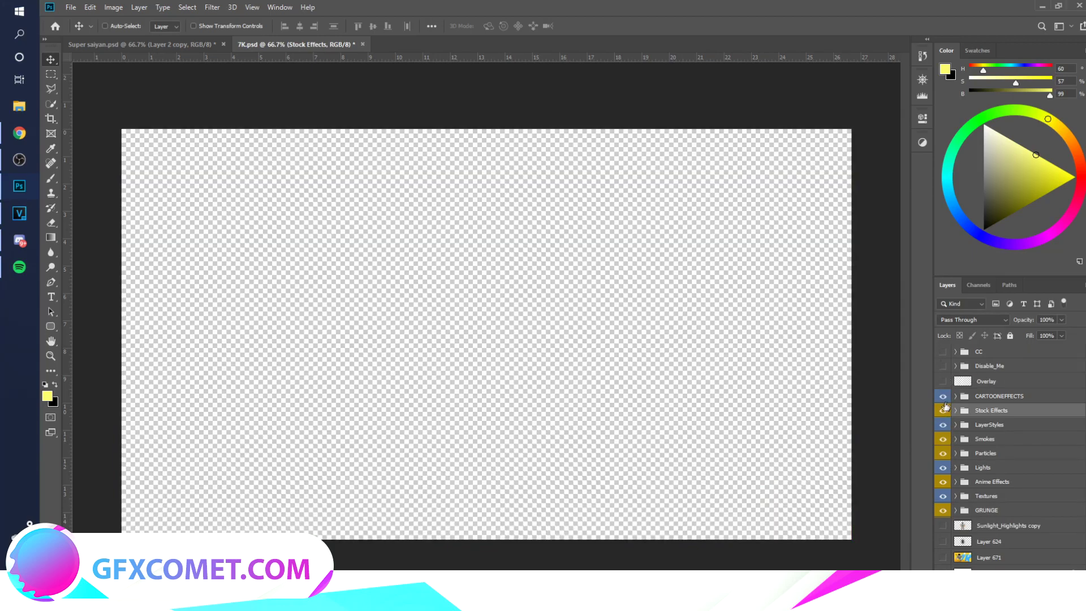
Step: Add a layer directly above the Sunlight_Highlights copy layer and fill it with black
{"action": "left_click", "coordinate": [1021, 528]}
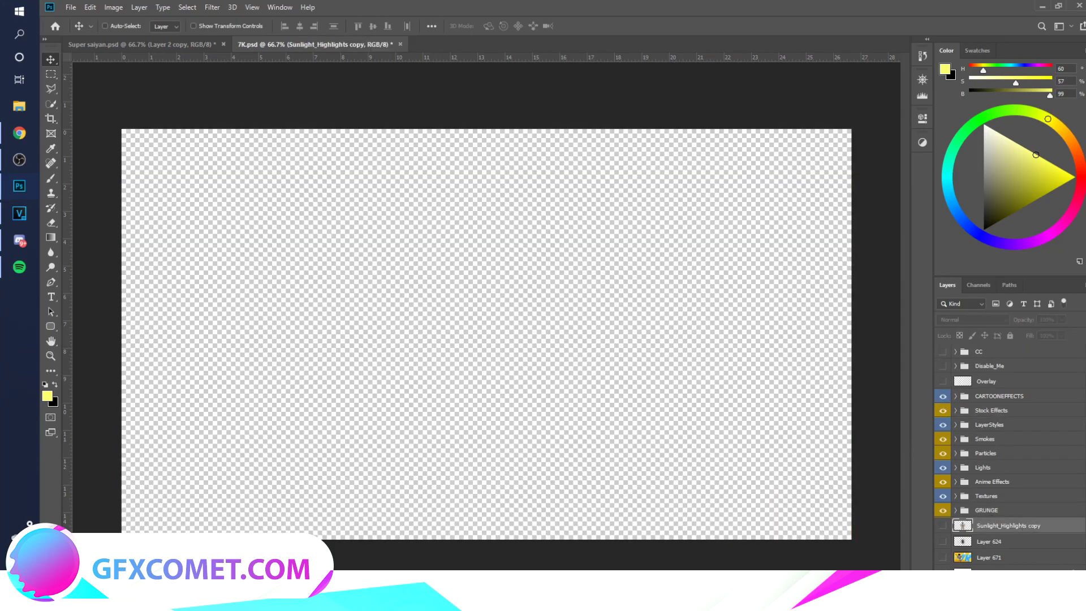
{"action": "left_click", "coordinate": [1067, 568]}
{"action": "key", "text": "d"}
{"action": "key", "text": "alt+BackSpace"}
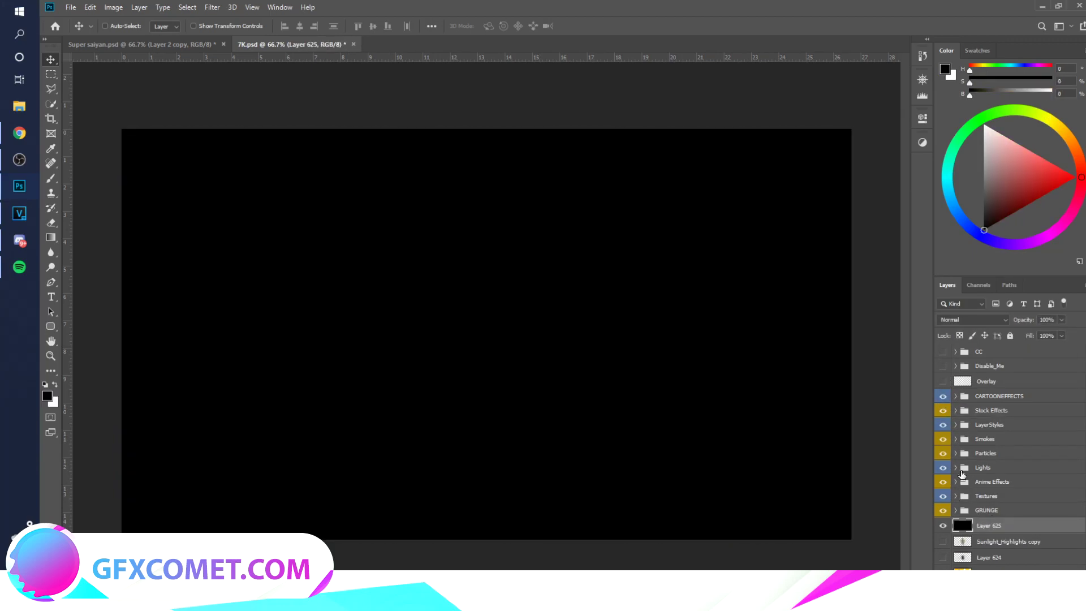
Step: Expand the CARTOONEFFECTS group and the ELECTRICIDAD group inside it
{"action": "left_click", "coordinate": [956, 410]}
{"action": "left_click", "coordinate": [956, 410]}
{"action": "left_click", "coordinate": [960, 396]}
{"action": "left_click", "coordinate": [956, 396]}
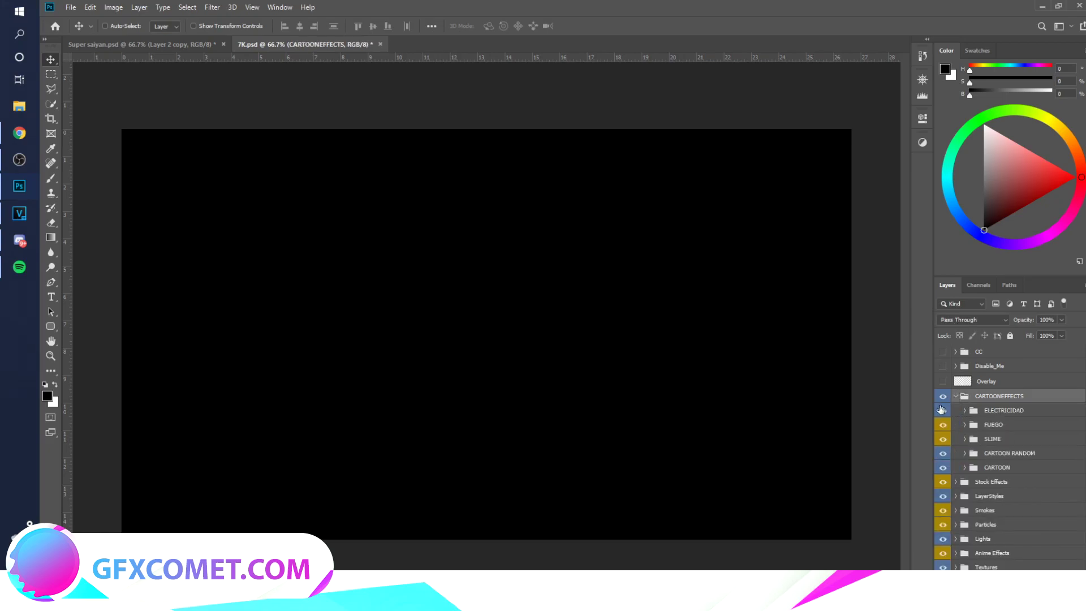
{"action": "left_click", "coordinate": [965, 411]}
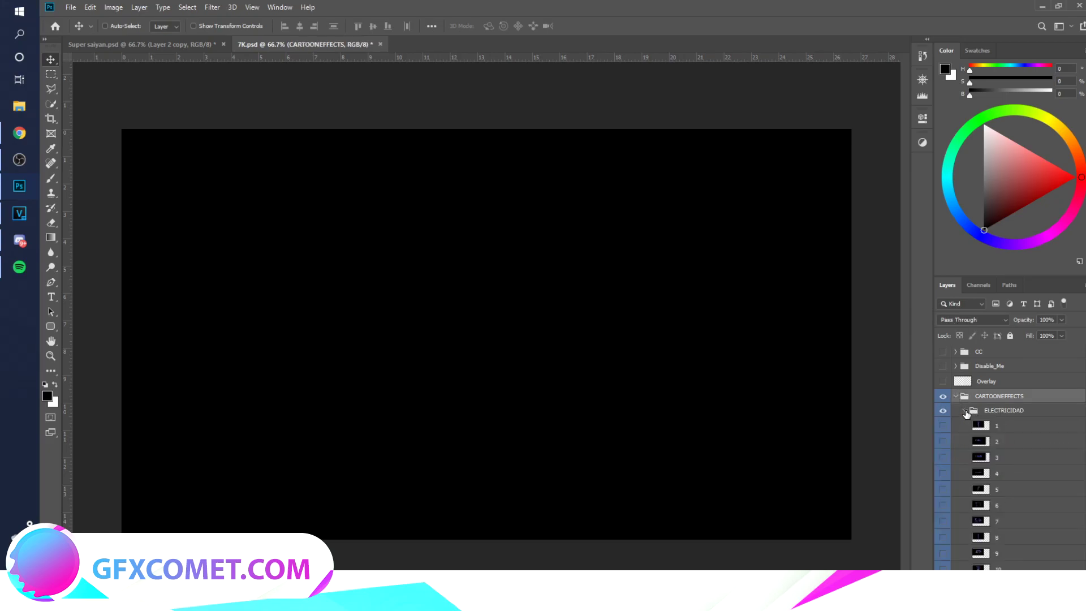
Step: Preview the lightning layers of the ELECTRICIDAD group against the black backdrop, including layers 1, 2 and 5
{"action": "left_click", "coordinate": [942, 428]}
{"action": "left_click", "coordinate": [942, 427]}
{"action": "left_click", "coordinate": [941, 439]}
{"action": "left_click", "coordinate": [942, 430]}
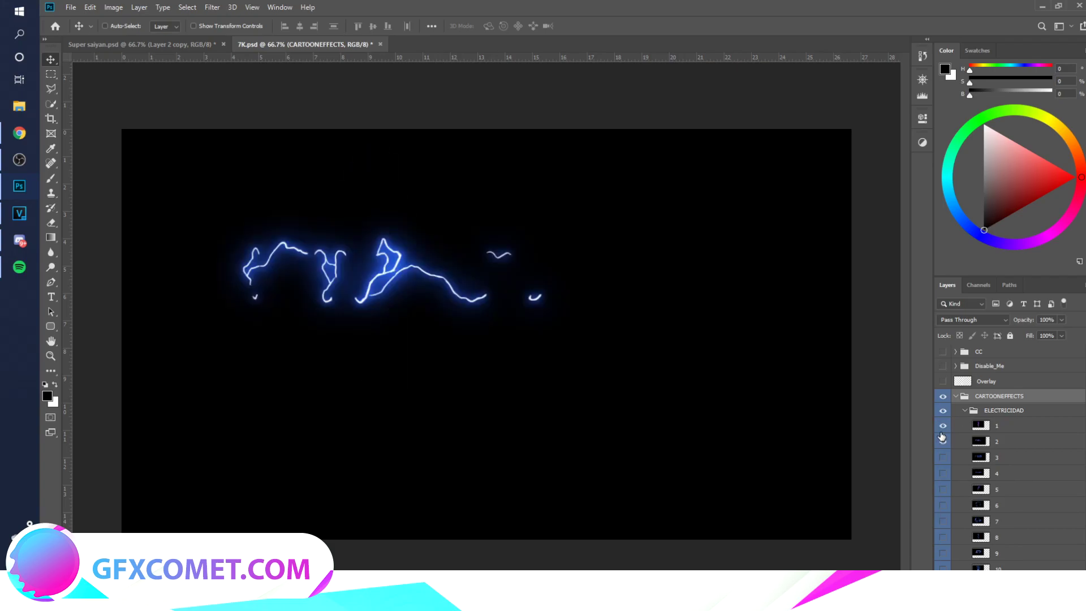
{"action": "left_click", "coordinate": [942, 439]}
{"action": "left_click", "coordinate": [941, 445]}
{"action": "left_click", "coordinate": [942, 426]}
{"action": "left_click", "coordinate": [988, 442]}
{"action": "left_click", "coordinate": [942, 441]}
{"action": "left_click", "coordinate": [941, 490]}
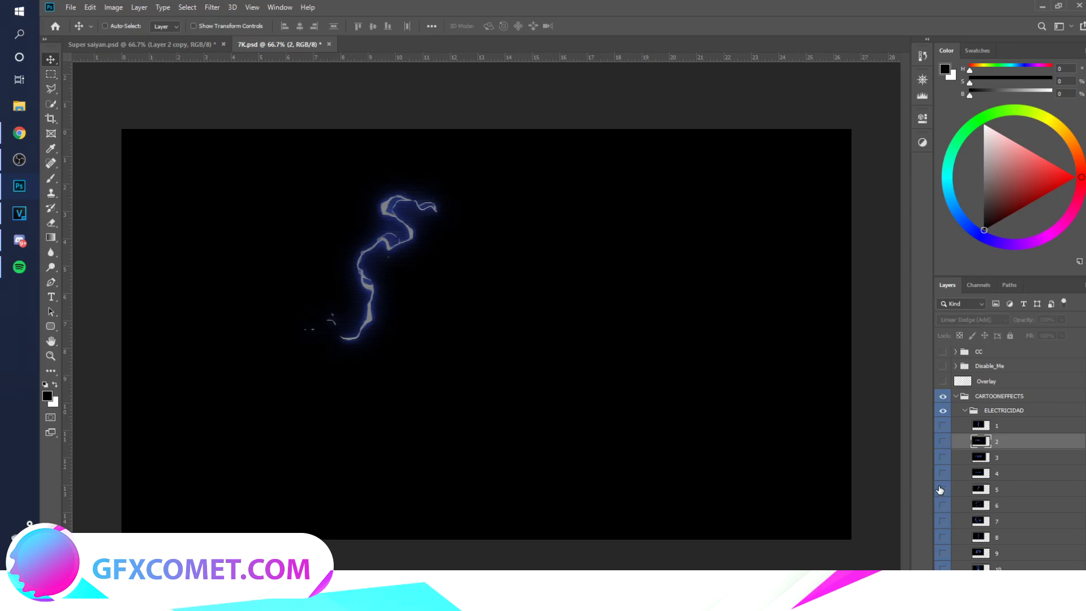
{"action": "left_click", "coordinate": [942, 490]}
{"action": "left_click", "coordinate": [941, 505]}
Step: Copy lightning layer 5 into Super saiyan.psd and place it beside the character's raised arm
{"action": "left_click_drag", "start_coordinate": [956, 491], "coordinate": [473, 217]}
{"action": "mouse_move", "coordinate": [576, 311]}
{"action": "left_mouse_down"}
{"action": "mouse_move", "coordinate": [636, 377]}
{"action": "mouse_move", "coordinate": [475, 472]}
{"action": "mouse_move", "coordinate": [552, 300]}
{"action": "mouse_move", "coordinate": [566, 292]}
{"action": "left_mouse_up"}
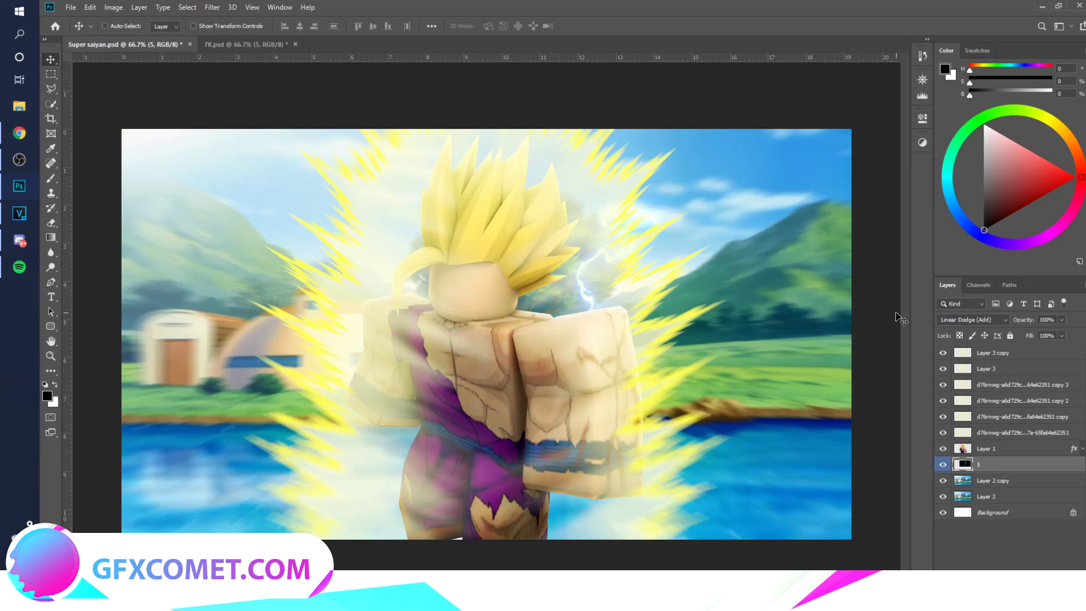
{"action": "left_click_drag", "start_coordinate": [691, 353], "coordinate": [679, 324]}
Step: Rotate the lightning bolt, bring it in front of the character and move it over the shoulder beside the hair
{"action": "key", "text": "ctrl+t"}
{"action": "left_click_drag", "start_coordinate": [847, 239], "coordinate": [847, 332]}
{"action": "key", "text": "Return"}
{"action": "key", "text": "ctrl+bracketright"}
{"action": "left_click_drag", "start_coordinate": [645, 343], "coordinate": [623, 371]}
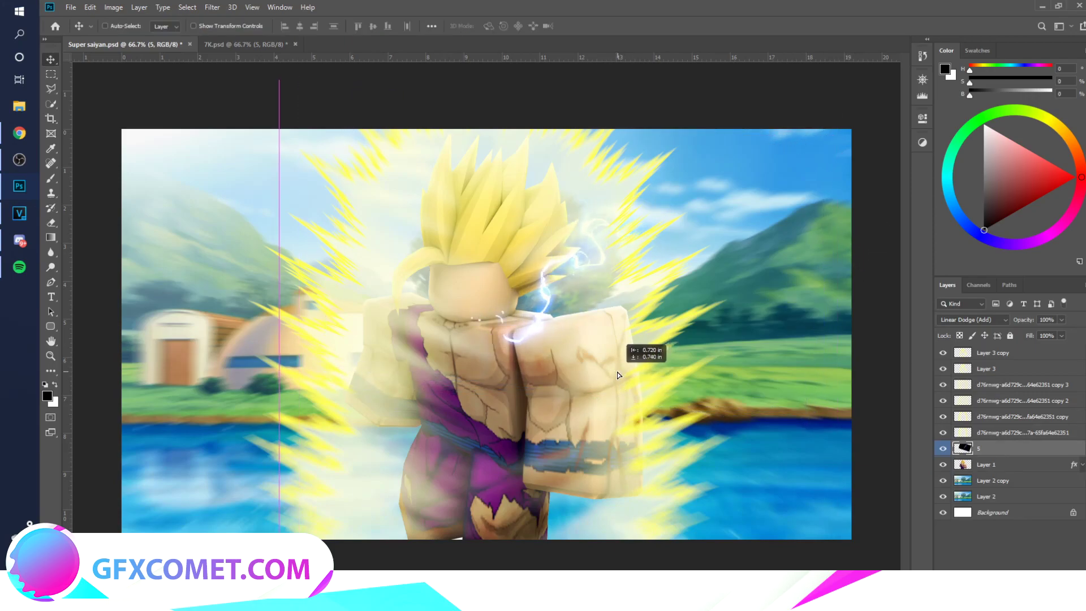
Step: Preview lightning layers 6 and 7 in 7K.psd and copy layer 7 onto the character in Super saiyan.psd
{"action": "left_click", "coordinate": [243, 44]}
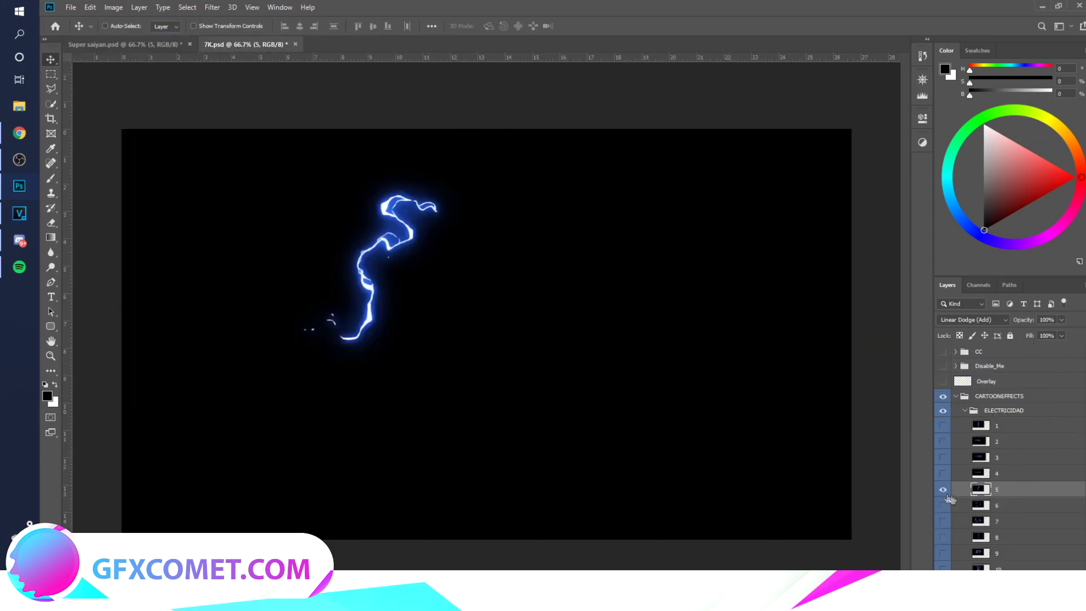
{"action": "left_click", "coordinate": [943, 489]}
{"action": "left_click", "coordinate": [943, 505]}
{"action": "left_click", "coordinate": [942, 506]}
{"action": "left_click", "coordinate": [942, 521]}
{"action": "left_click", "coordinate": [943, 506]}
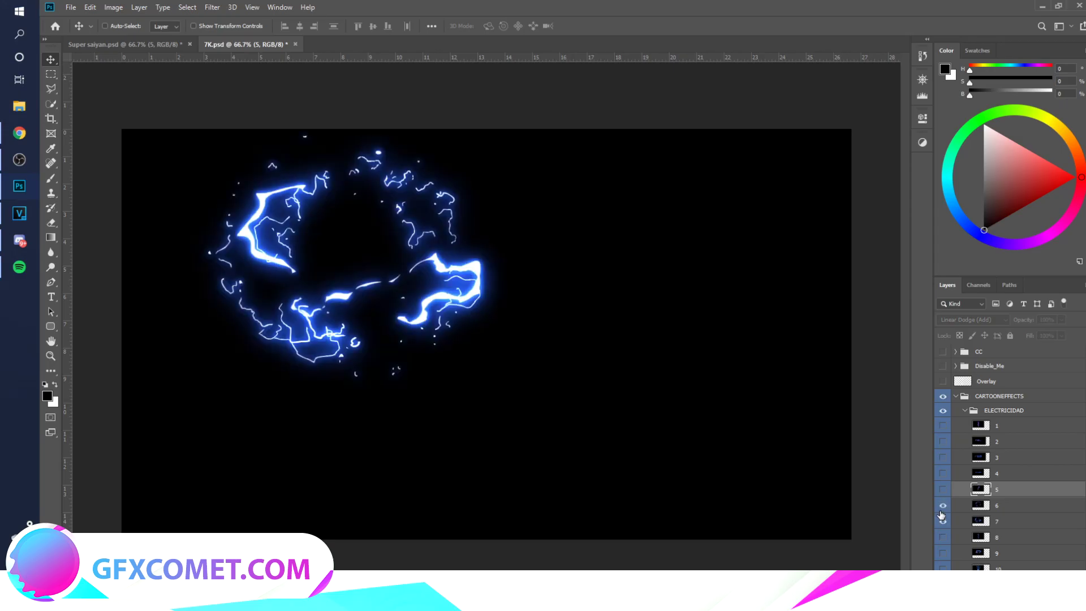
{"action": "left_click", "coordinate": [942, 505]}
{"action": "left_click", "coordinate": [1007, 521]}
{"action": "mouse_move", "coordinate": [528, 376]}
{"action": "left_mouse_down"}
{"action": "mouse_move", "coordinate": [129, 50]}
{"action": "mouse_move", "coordinate": [383, 290]}
{"action": "mouse_move", "coordinate": [538, 393]}
{"action": "mouse_move", "coordinate": [477, 381]}
{"action": "mouse_move", "coordinate": [491, 378]}
{"action": "mouse_move", "coordinate": [488, 339]}
{"action": "mouse_move", "coordinate": [487, 358]}
{"action": "mouse_move", "coordinate": [495, 353]}
{"action": "left_mouse_up"}
Step: Outline the lightning piece over the character's arm with the Polygonal Lasso and cut it to its own layer
{"action": "key", "text": "l"}
{"action": "left_click", "coordinate": [481, 440]}
{"action": "left_click", "coordinate": [527, 469]}
{"action": "left_click", "coordinate": [600, 469]}
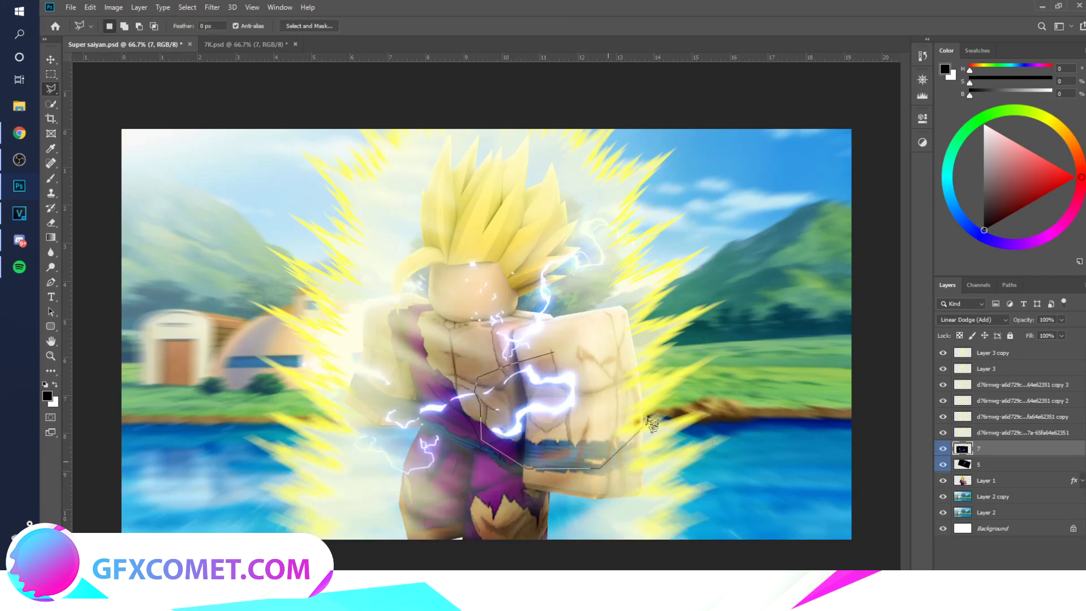
{"action": "left_click", "coordinate": [647, 411]}
{"action": "left_click", "coordinate": [611, 368]}
{"action": "left_click", "coordinate": [552, 353]}
{"action": "left_click", "coordinate": [553, 354]}
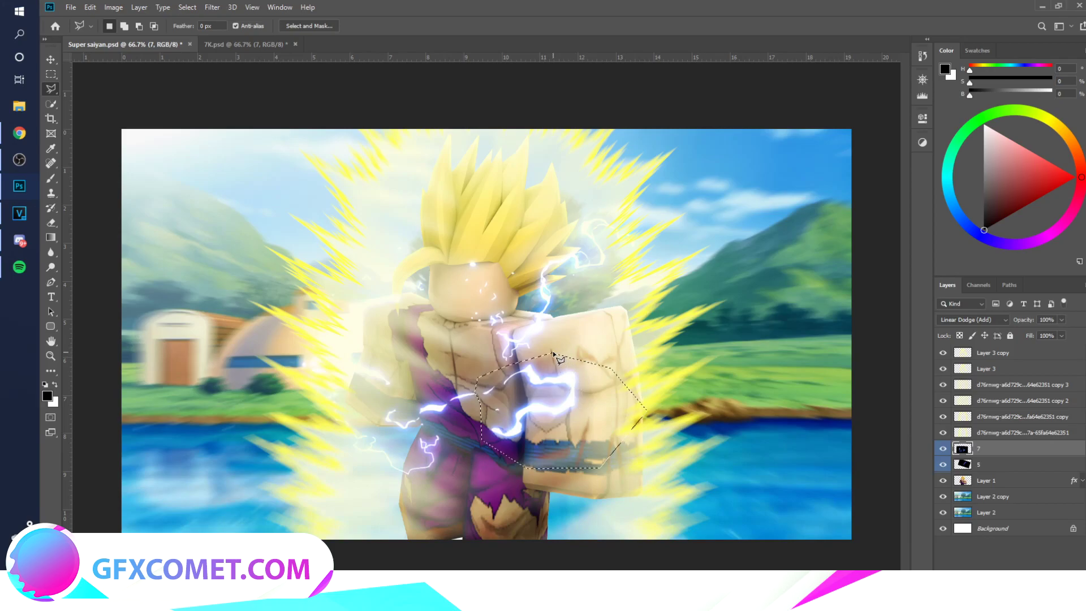
{"action": "right_click", "coordinate": [584, 396]}
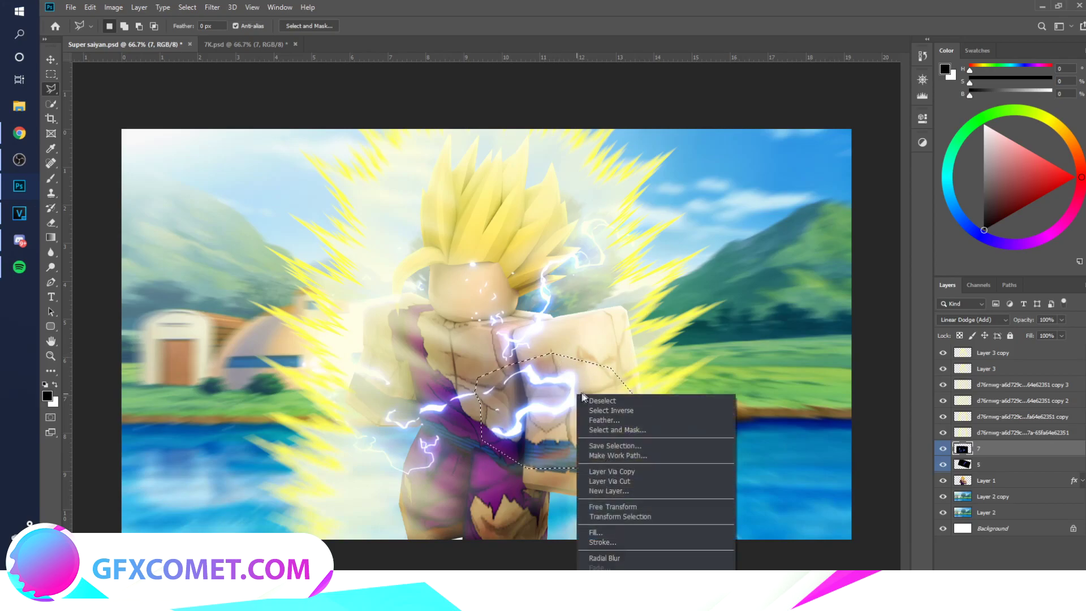
{"action": "left_click", "coordinate": [640, 480]}
Step: Move the cut lightning piece down beside the legs and place its layer behind the character
{"action": "key", "text": "v"}
{"action": "left_click_drag", "start_coordinate": [640, 480], "coordinate": [610, 491]}
{"action": "left_click_drag", "start_coordinate": [988, 497], "coordinate": [985, 503]}
{"action": "mouse_move", "coordinate": [625, 502]}
{"action": "left_mouse_down"}
{"action": "mouse_move", "coordinate": [659, 504]}
{"action": "mouse_move", "coordinate": [635, 513]}
{"action": "left_mouse_up"}
Step: Check lightning layer 7 by toggling its visibility, and move its remaining bolts higher on the character's body
{"action": "left_click", "coordinate": [940, 448]}
{"action": "left_click", "coordinate": [943, 448]}
{"action": "left_click", "coordinate": [984, 451]}
{"action": "left_click_drag", "start_coordinate": [593, 387], "coordinate": [611, 325]}
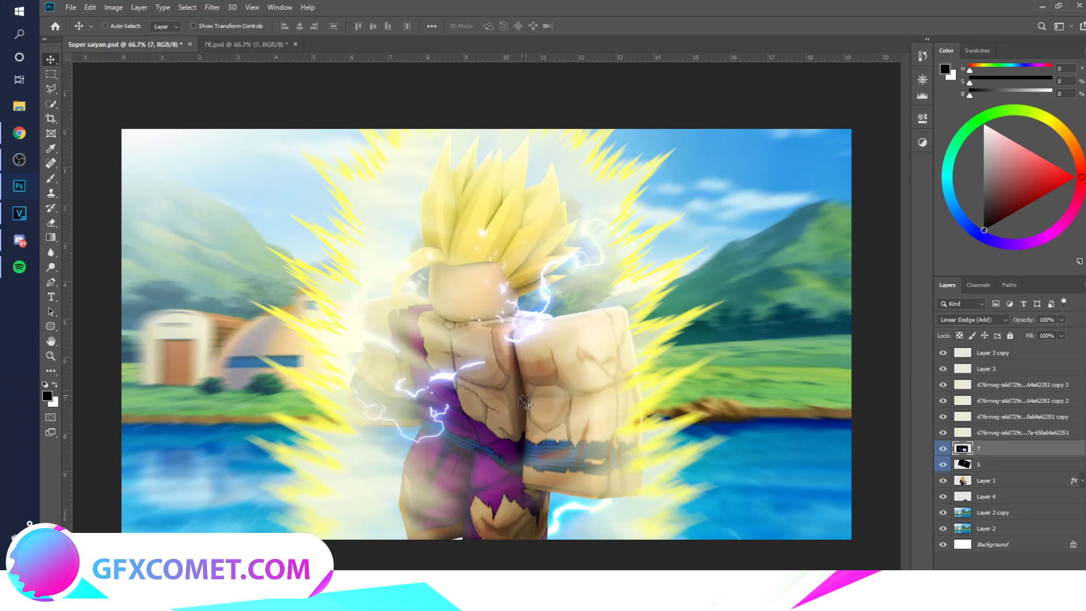
Step: Hide lightning layer 7 in 7K.psd and preview further lightning layers, starting with layer 9
{"action": "left_click", "coordinate": [250, 42]}
{"action": "left_click", "coordinate": [943, 522]}
{"action": "left_click", "coordinate": [943, 555]}
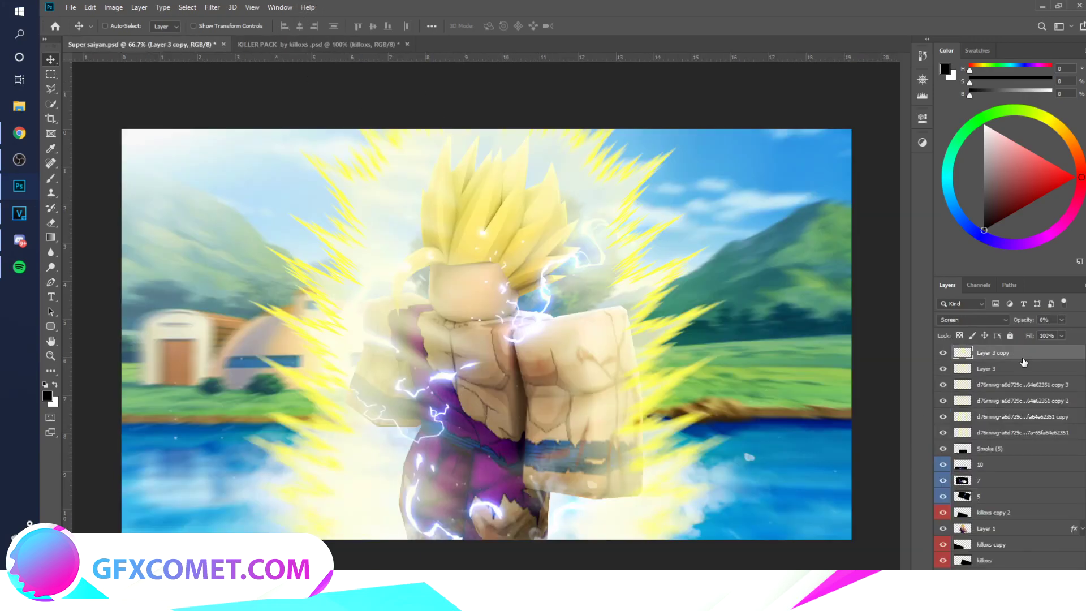
{"action": "scroll", "coordinate": [1028, 433], "scroll_direction": "down", "scroll_amount": 3}
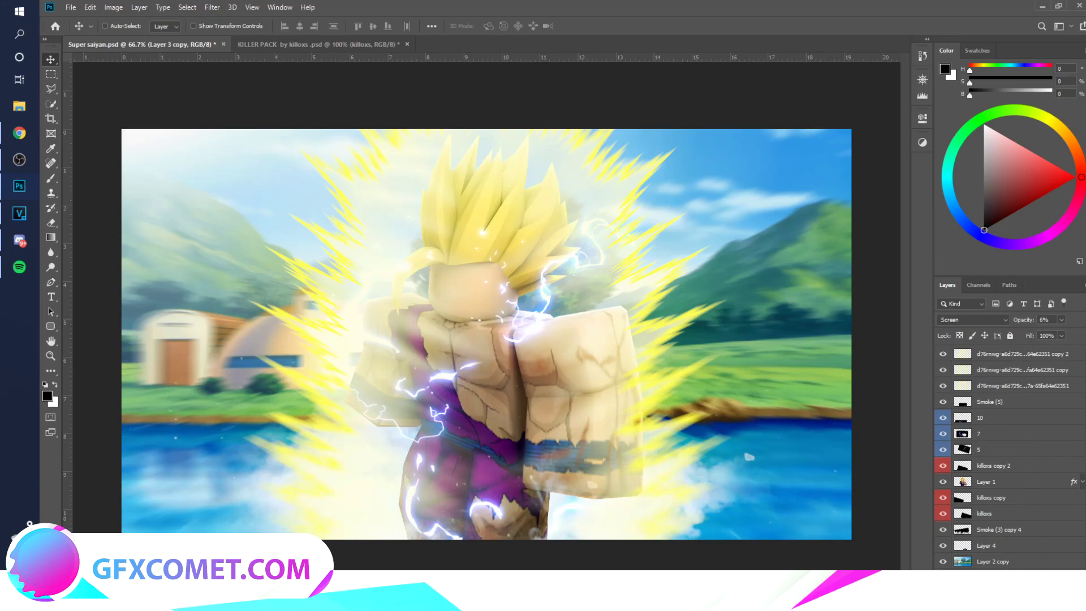
Step: Group all layers above the Background, hide the group and merge a duplicate of it into one layer
{"action": "key", "text": "ctrl+alt+a"}
{"action": "key", "text": "ctrl+g"}
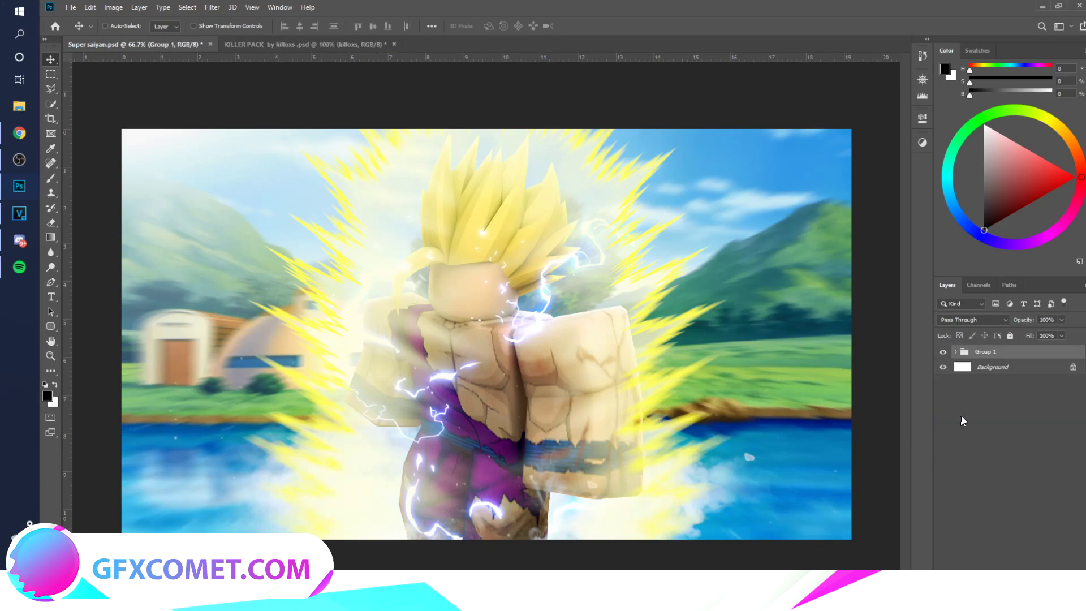
{"action": "key", "text": "ctrl+j"}
{"action": "left_click", "coordinate": [943, 368]}
{"action": "key", "text": "ctrl+e"}
{"action": "left_click_drag", "start_coordinate": [703, 362], "coordinate": [477, 315]}
{"action": "left_click_drag", "start_coordinate": [676, 447], "coordinate": [492, 385]}
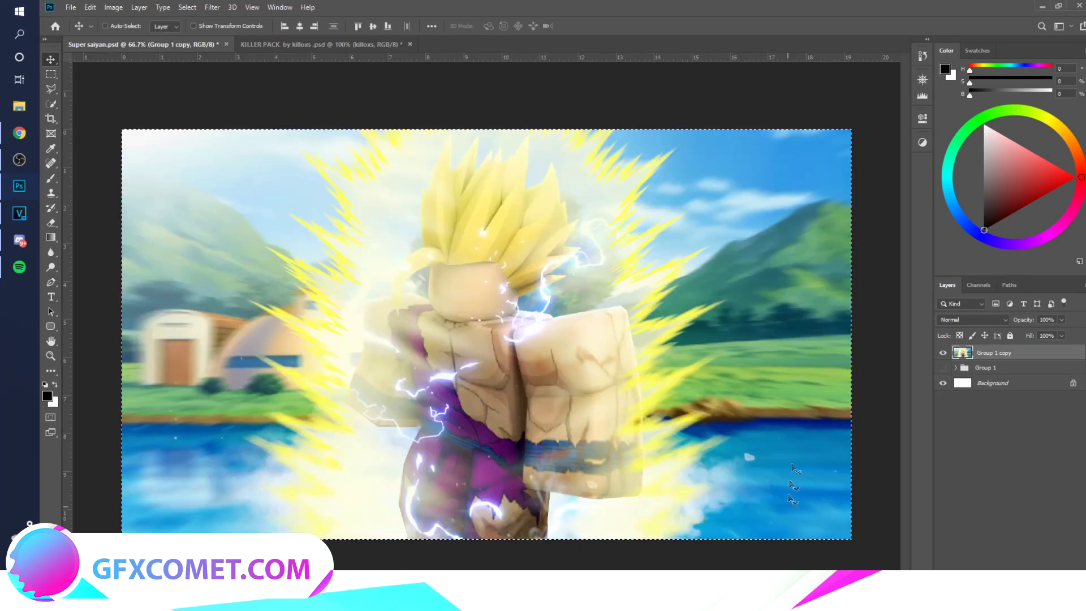
{"action": "key", "text": "ctrl"}
{"action": "key", "text": "ctrl+d"}
Step: Stamp the visible layers into a new layer and delete the merged group copy beneath it
{"action": "key", "text": "ctrl+shift+alt+e"}
{"action": "left_click", "coordinate": [1000, 370]}
{"action": "left_click", "coordinate": [943, 369]}
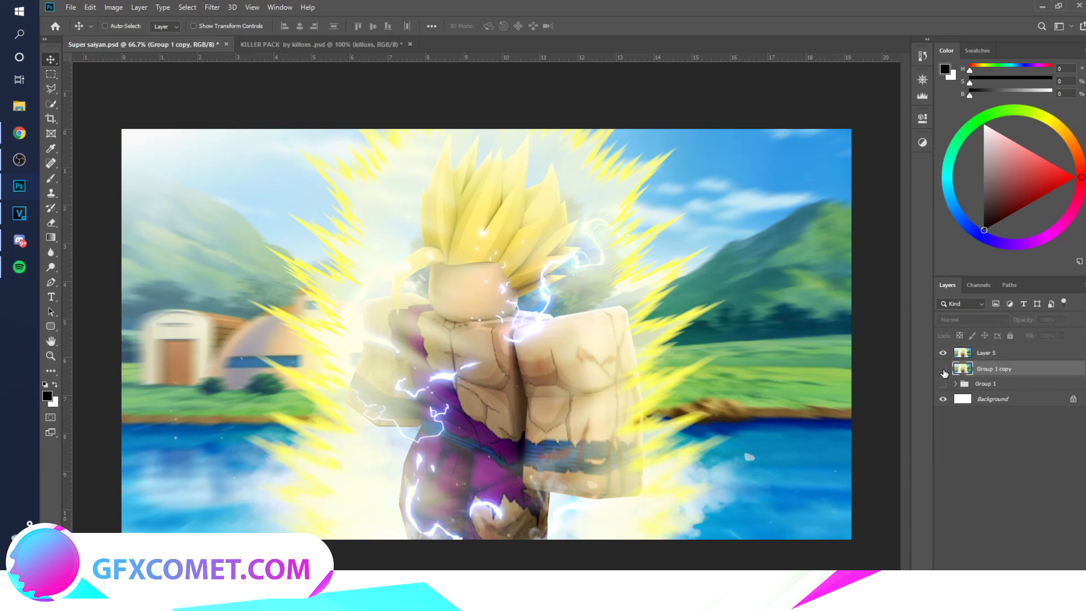
{"action": "key", "text": "Delete"}
{"action": "left_click", "coordinate": [994, 354]}
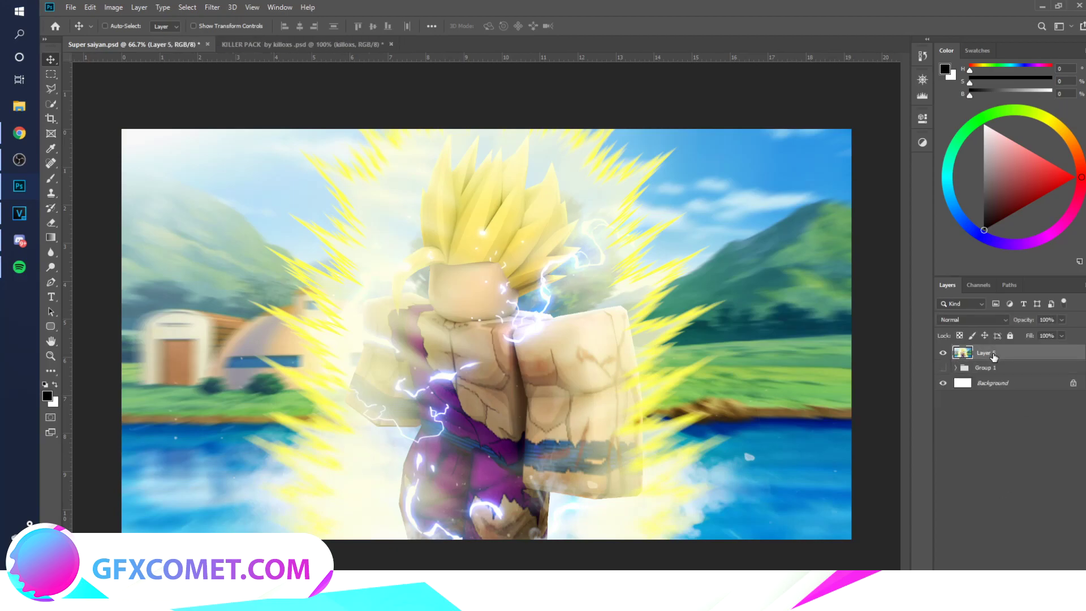
Step: Duplicate the stamped layer and give the copy a -86 Optics vignette with the Camera Raw Filter
{"action": "key", "text": "ctrl+j"}
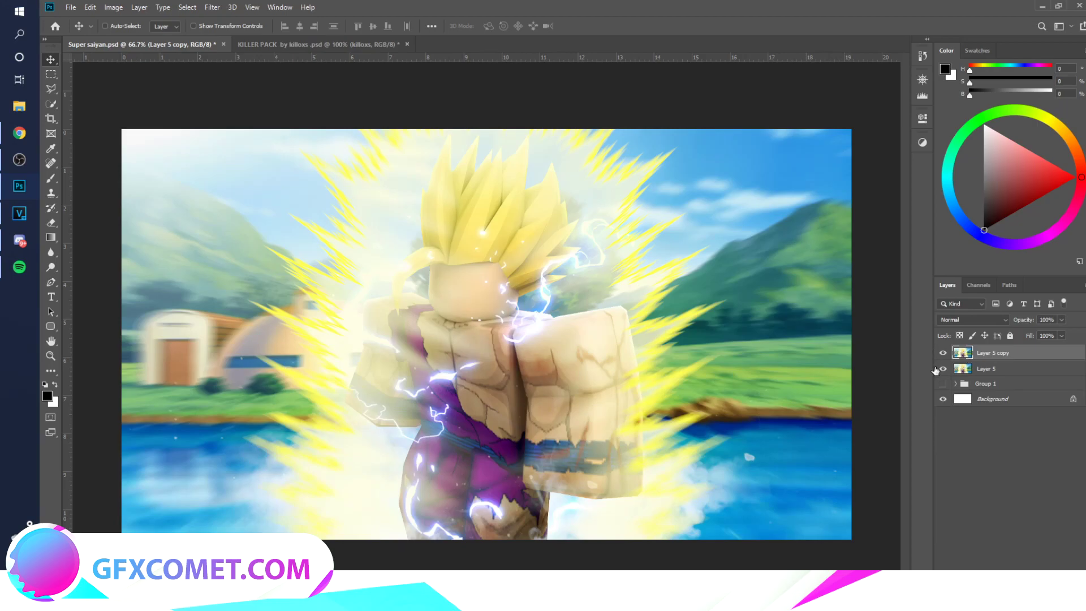
{"action": "left_click", "coordinate": [214, 7]}
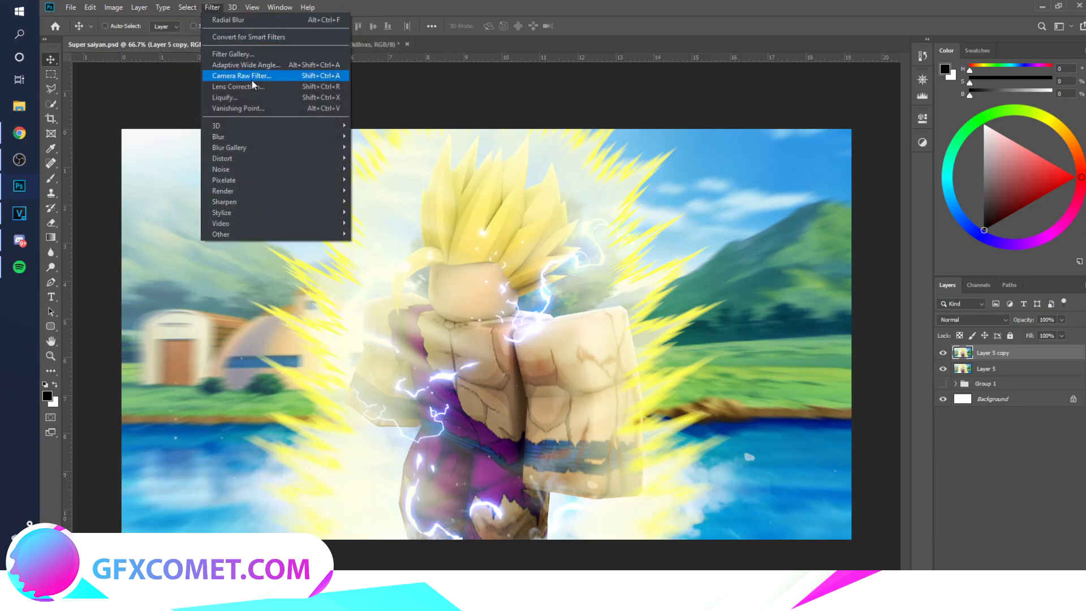
{"action": "left_click", "coordinate": [253, 77]}
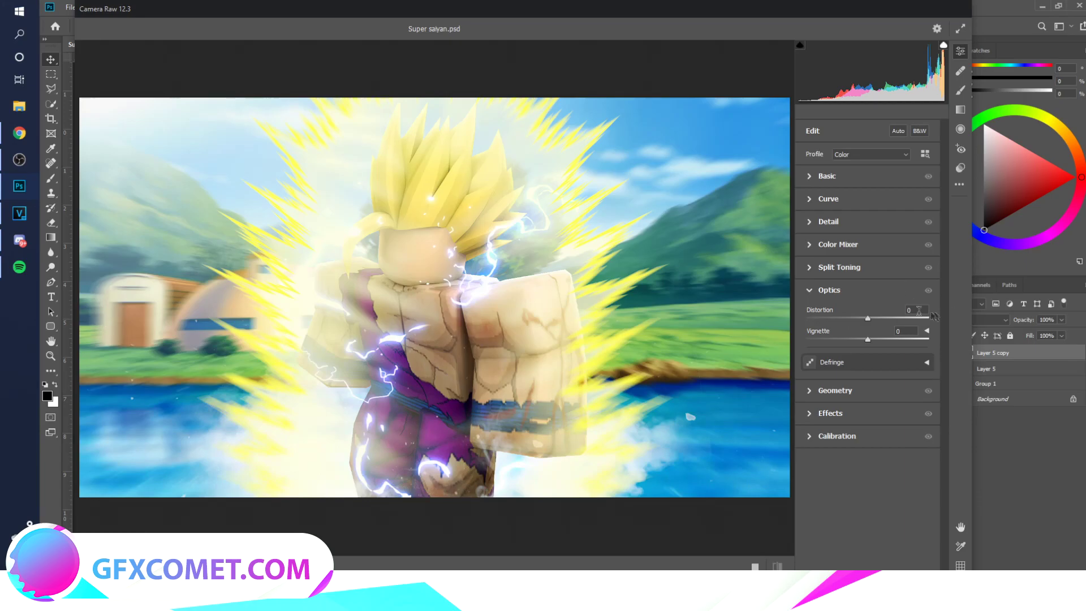
{"action": "left_click_drag", "start_coordinate": [870, 318], "coordinate": [817, 345]}
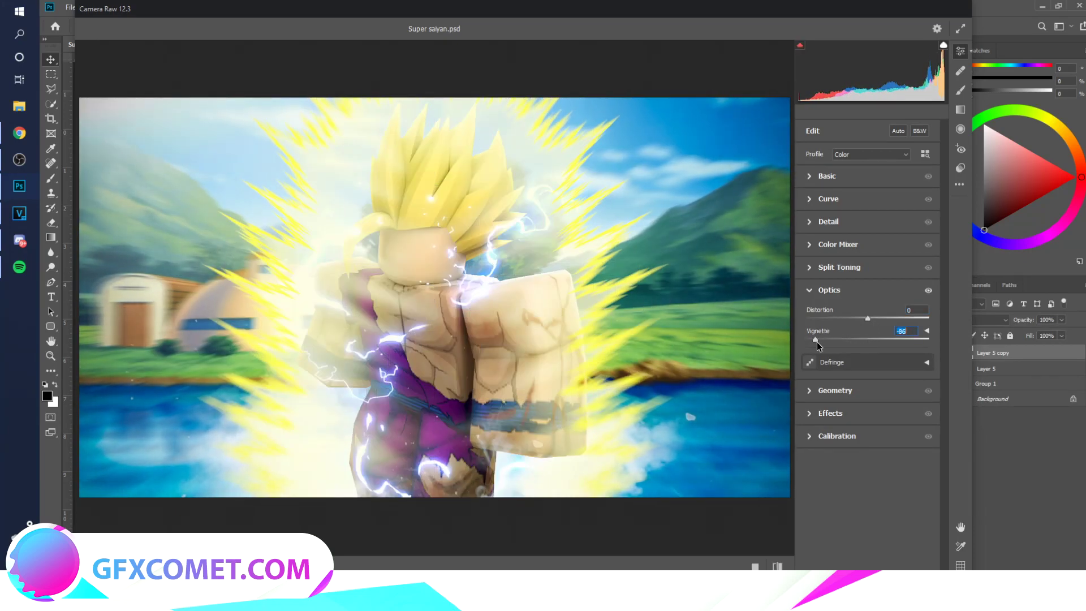
{"action": "left_click", "coordinate": [818, 291]}
Step: Set the Temperature to +6 and the Vibrance to +41 in the Basic adjustments
{"action": "left_click", "coordinate": [810, 176]}
{"action": "left_click_drag", "start_coordinate": [867, 220], "coordinate": [871, 226]}
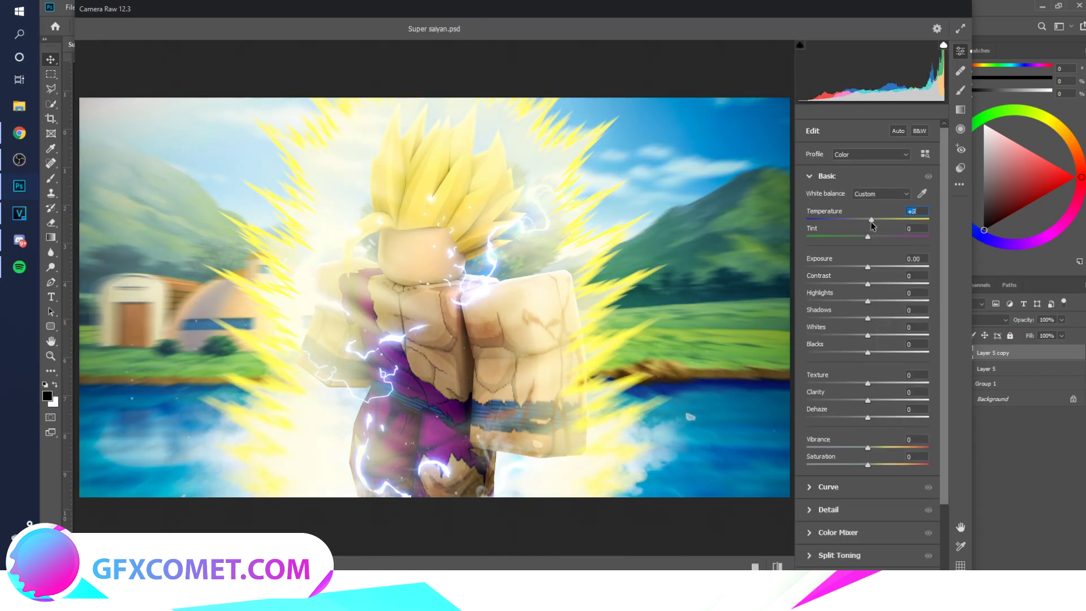
{"action": "mouse_move", "coordinate": [874, 451]}
{"action": "left_mouse_down"}
{"action": "mouse_move", "coordinate": [914, 449]}
{"action": "mouse_move", "coordinate": [894, 449]}
{"action": "left_mouse_up"}
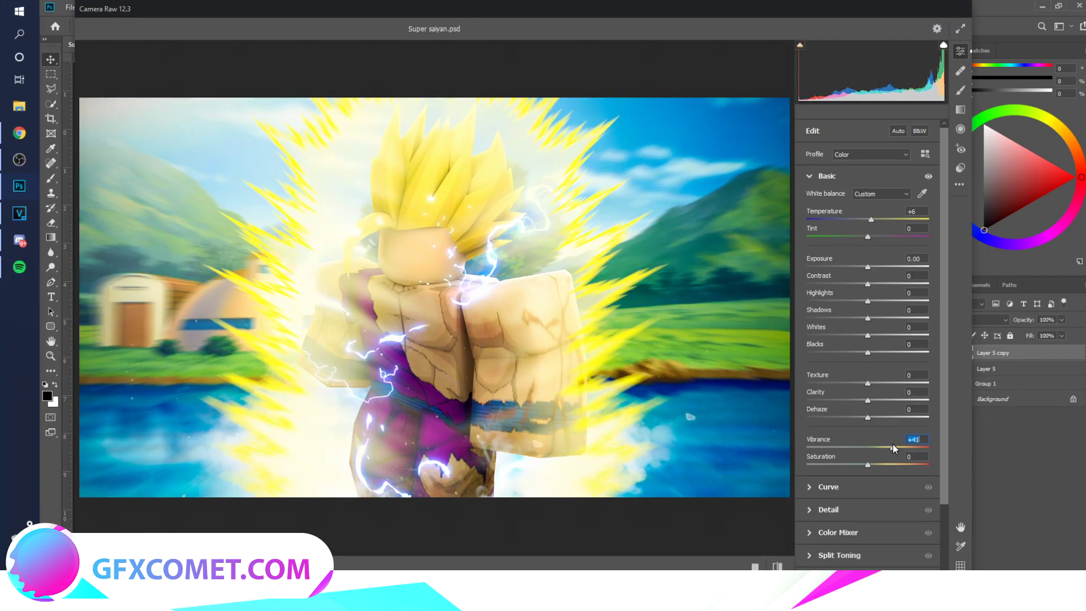
Step: Fine-tune the texture, clarity, blacks and contrast in the Basic adjustments
{"action": "left_click_drag", "start_coordinate": [865, 386], "coordinate": [892, 399]}
{"action": "mouse_move", "coordinate": [868, 353]}
{"action": "left_mouse_down"}
{"action": "mouse_move", "coordinate": [824, 358]}
{"action": "mouse_move", "coordinate": [871, 365]}
{"action": "mouse_move", "coordinate": [861, 339]}
{"action": "mouse_move", "coordinate": [874, 336]}
{"action": "left_mouse_up"}
{"action": "left_click_drag", "start_coordinate": [868, 284], "coordinate": [925, 272]}
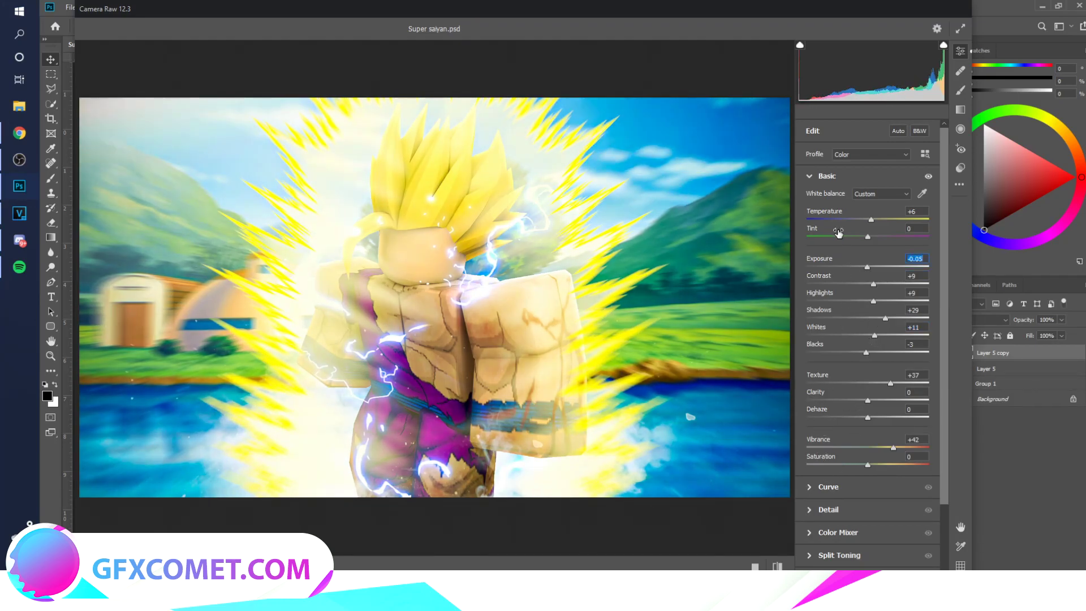
{"action": "left_click", "coordinate": [824, 176]}
Step: Set the noise reduction to 100 and the sharpening to 7 in the Detail adjustments
{"action": "left_click", "coordinate": [828, 222]}
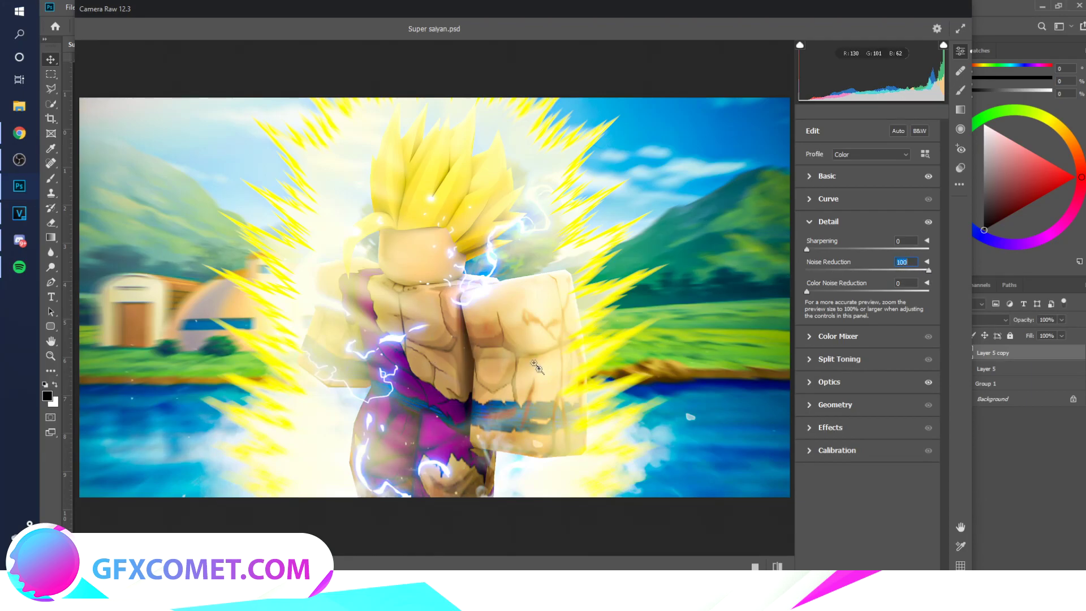
{"action": "type", "text": "0"}
{"action": "key", "text": "ctrl+z"}
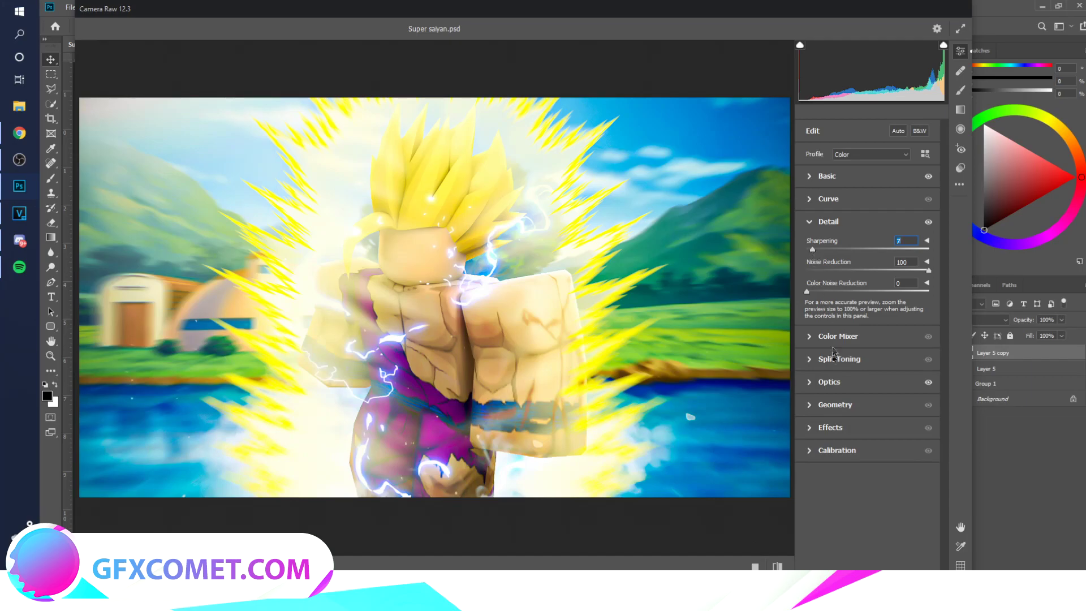
Step: Make a slight colour adjustment in the Color Mixer
{"action": "left_click", "coordinate": [818, 338]}
{"action": "mouse_move", "coordinate": [864, 308]}
{"action": "left_mouse_down"}
{"action": "mouse_move", "coordinate": [880, 309]}
{"action": "mouse_move", "coordinate": [865, 309]}
{"action": "left_mouse_up"}
{"action": "left_click", "coordinate": [810, 245]}
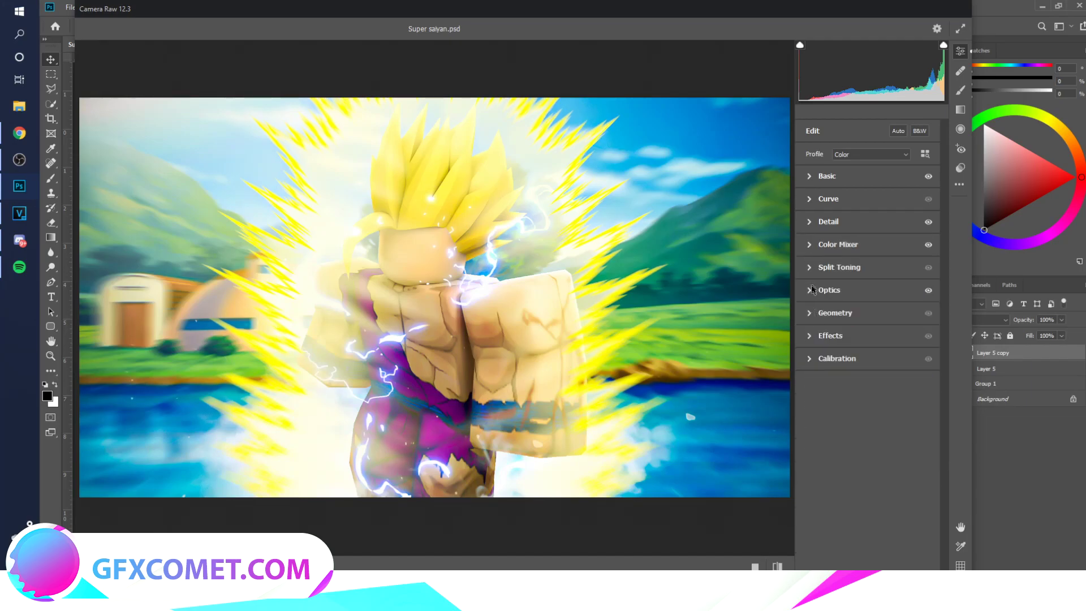
Step: Look through the Split Toning, Optics, Geometry, Effects and Calibration settings of the Camera Raw Filter
{"action": "left_click", "coordinate": [810, 270]}
{"action": "left_click", "coordinate": [811, 272]}
{"action": "left_click", "coordinate": [811, 293]}
{"action": "left_click", "coordinate": [812, 292]}
{"action": "left_click", "coordinate": [810, 315]}
{"action": "left_click", "coordinate": [810, 314]}
{"action": "left_click", "coordinate": [811, 336]}
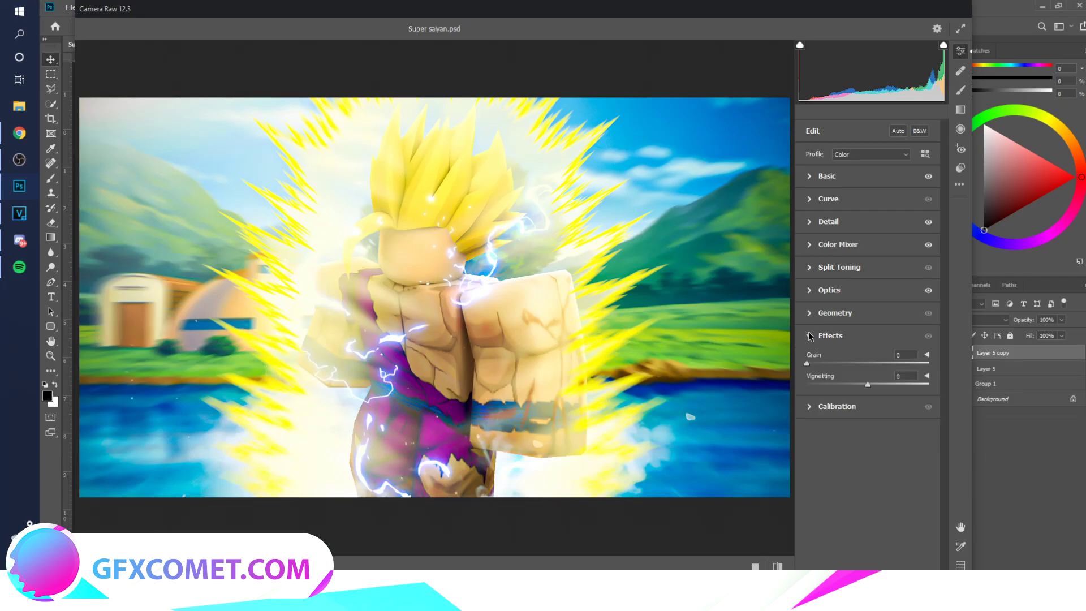
{"action": "left_click", "coordinate": [829, 336]}
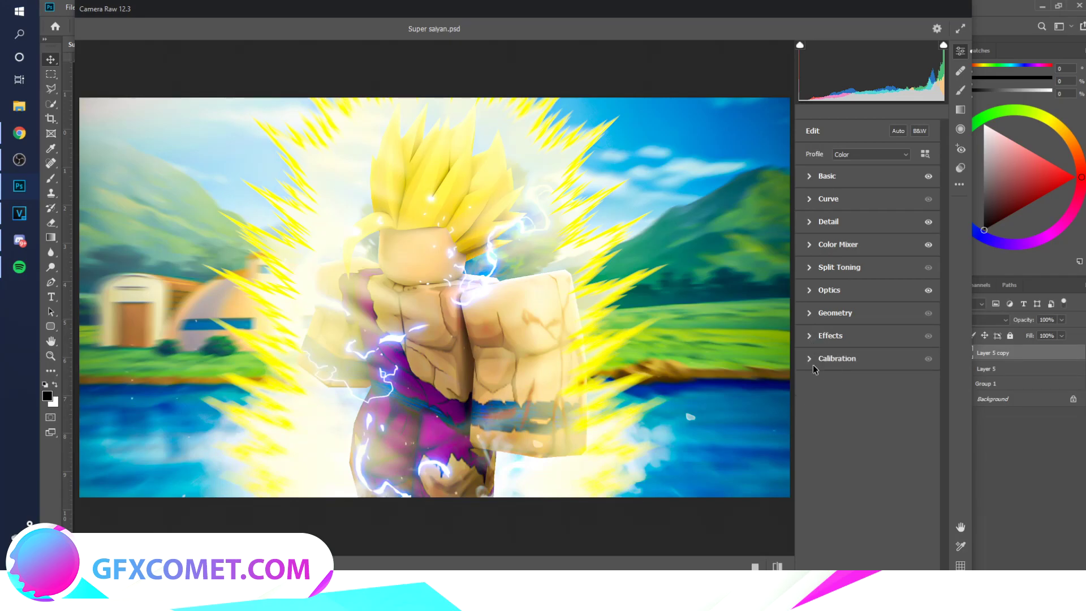
{"action": "left_click", "coordinate": [815, 361]}
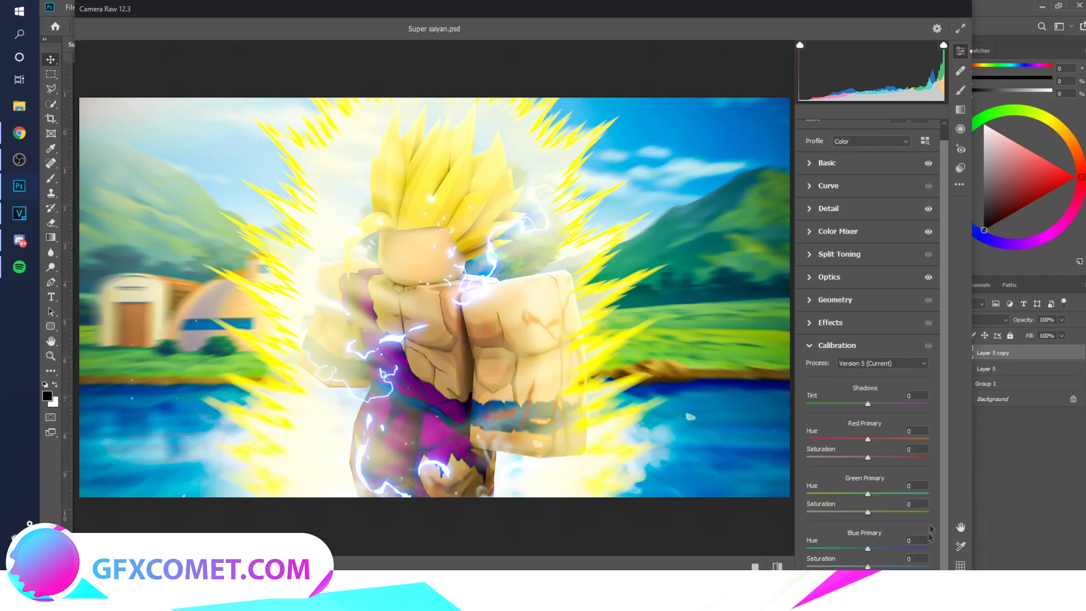
{"action": "left_click", "coordinate": [819, 346]}
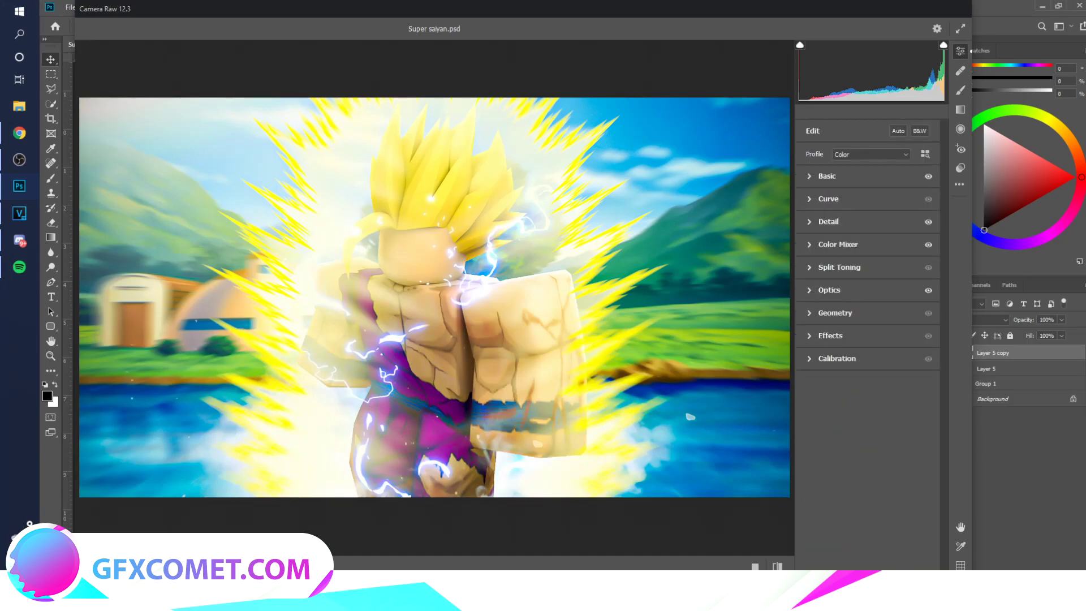
Step: Apply the Camera Raw adjustments and toggle the filtered copy's visibility to compare before and after
{"action": "left_click", "coordinate": [937, 589]}
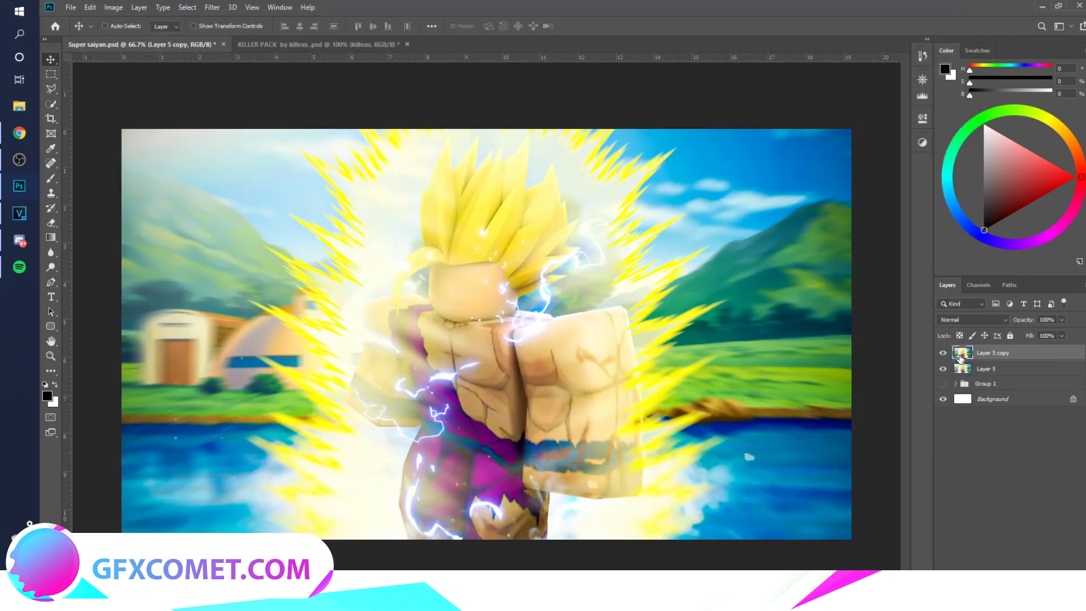
{"action": "left_click", "coordinate": [943, 356]}
{"action": "left_click", "coordinate": [942, 354]}
{"action": "left_click", "coordinate": [922, 82]}
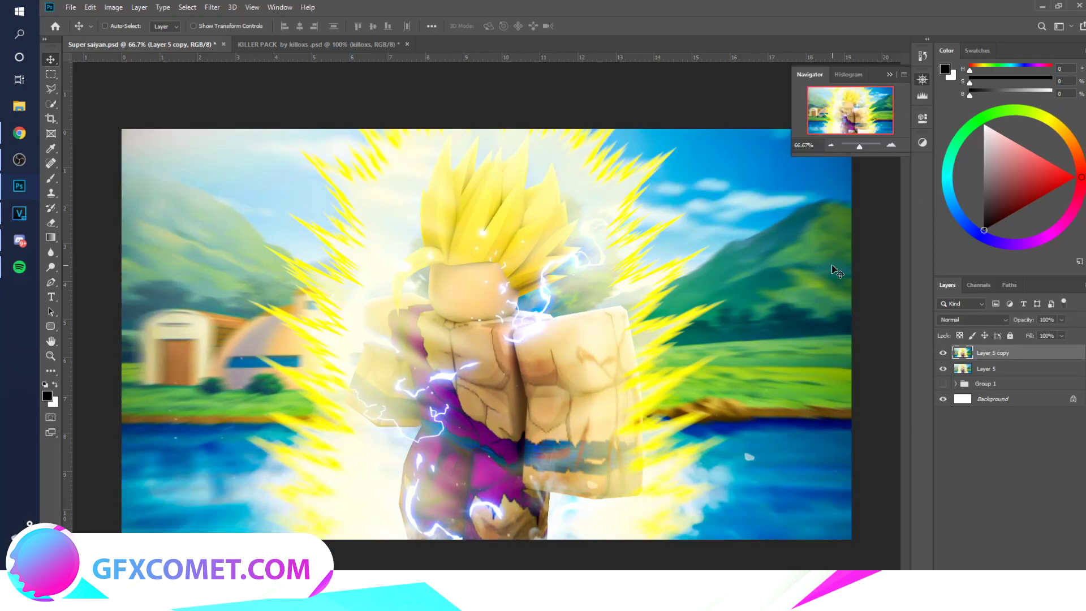
{"action": "left_click", "coordinate": [891, 73]}
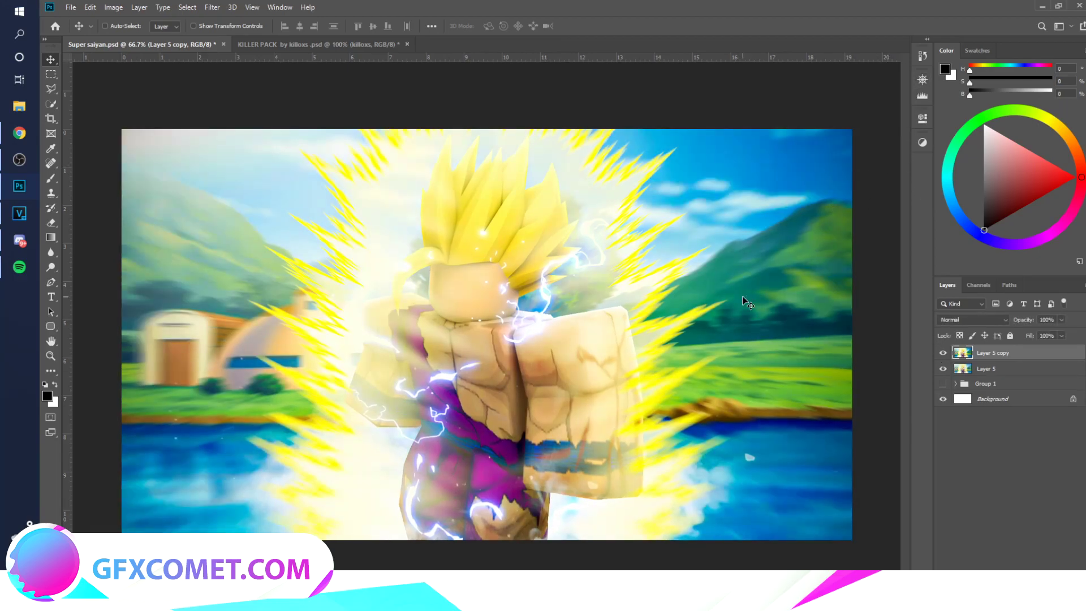